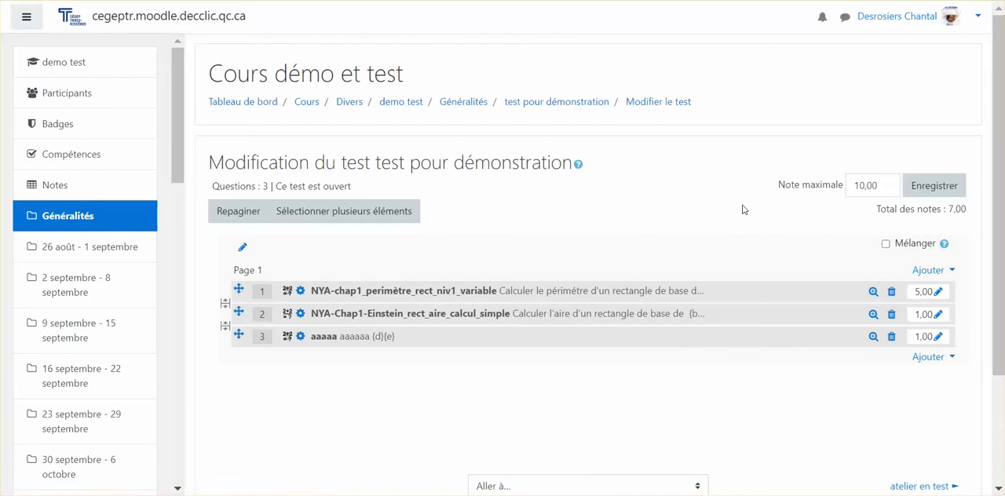
Step: Add a new question of the type Calculée to the test
left_click(920, 270)
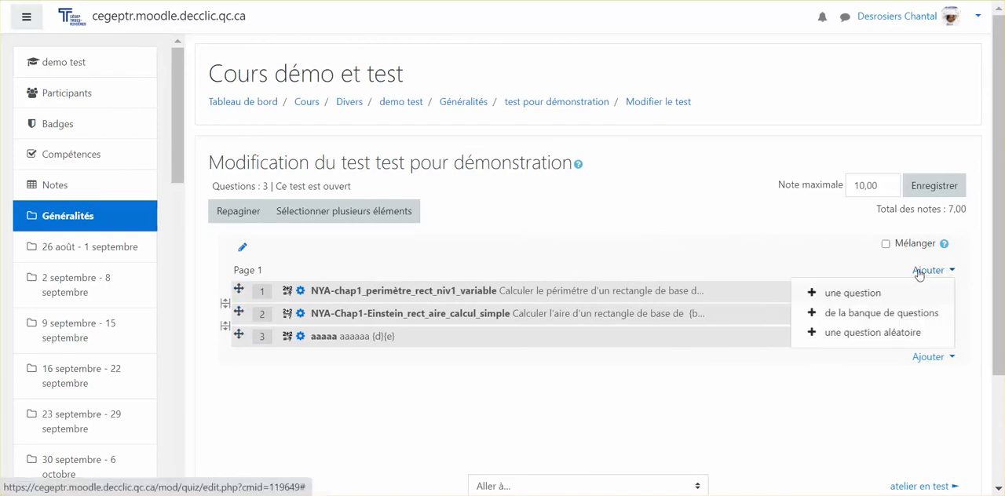
left_click(860, 293)
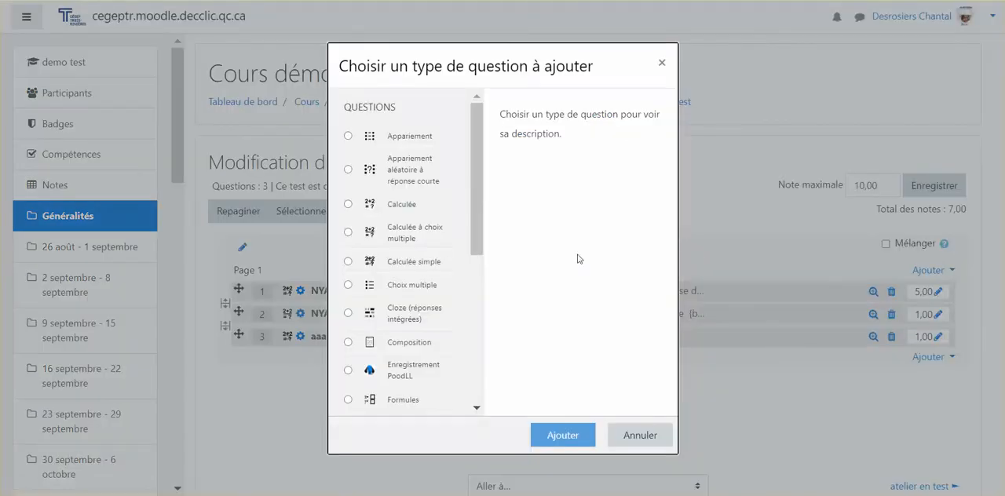
left_click(391, 209)
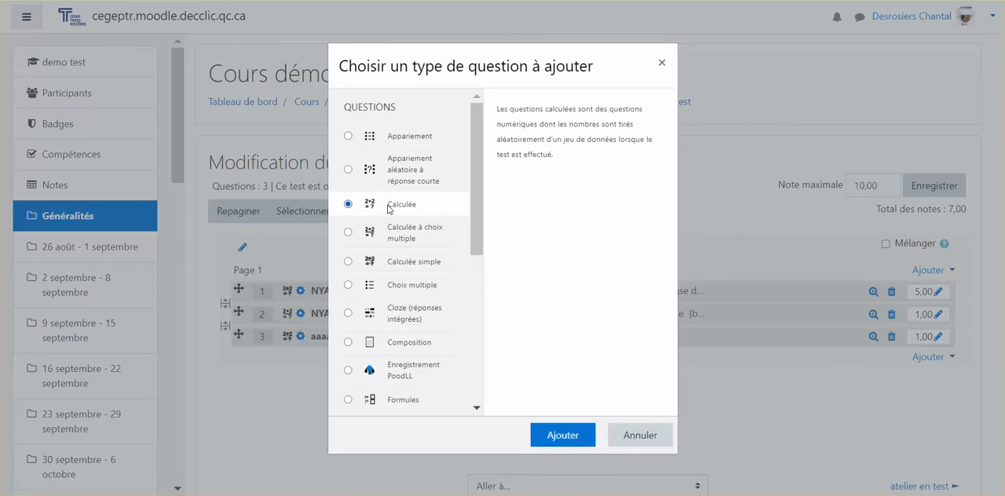
left_click(557, 436)
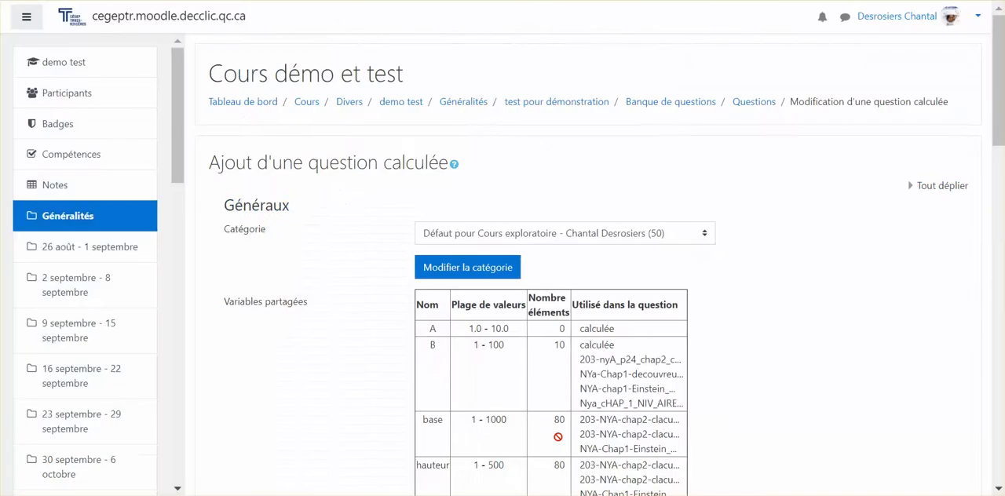
Step: Name the calculated question NYA-Chap3_niv0_perimetre_rectangle_cm_unité
scroll(567, 393, "down", 5)
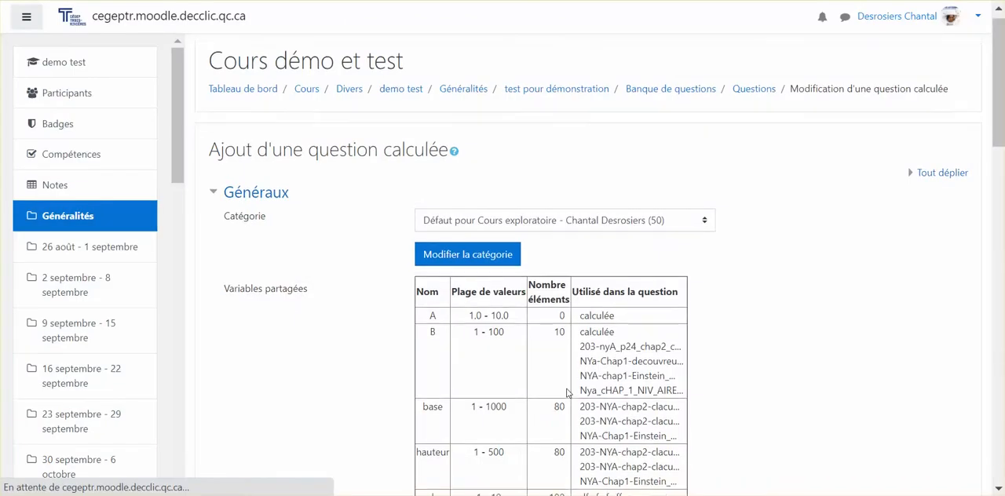
scroll(567, 389, "down", 1)
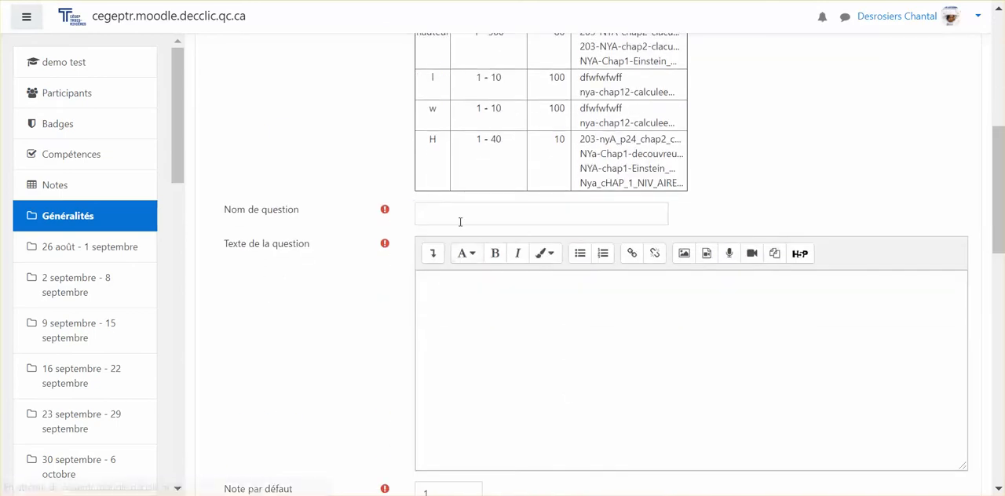
left_click(458, 217)
type("NYA")
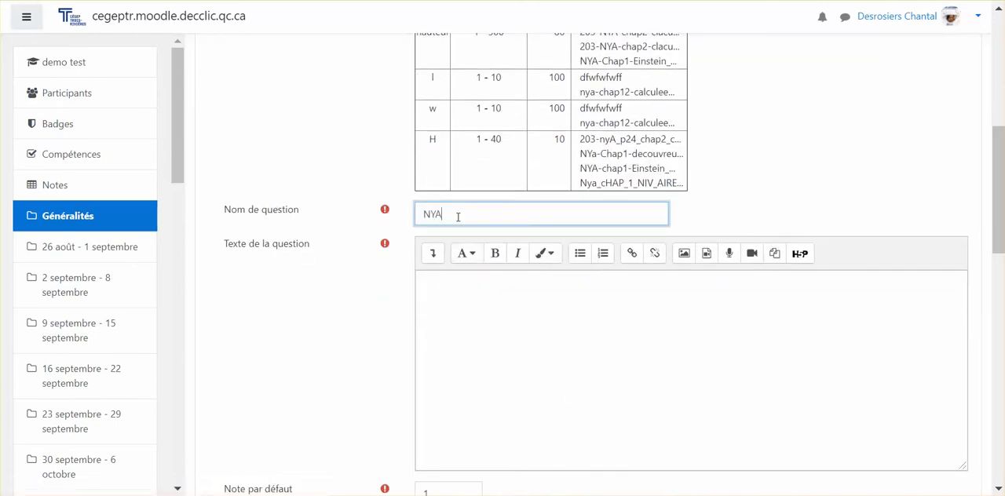
type("-Chap3_niv0_perimetre_")
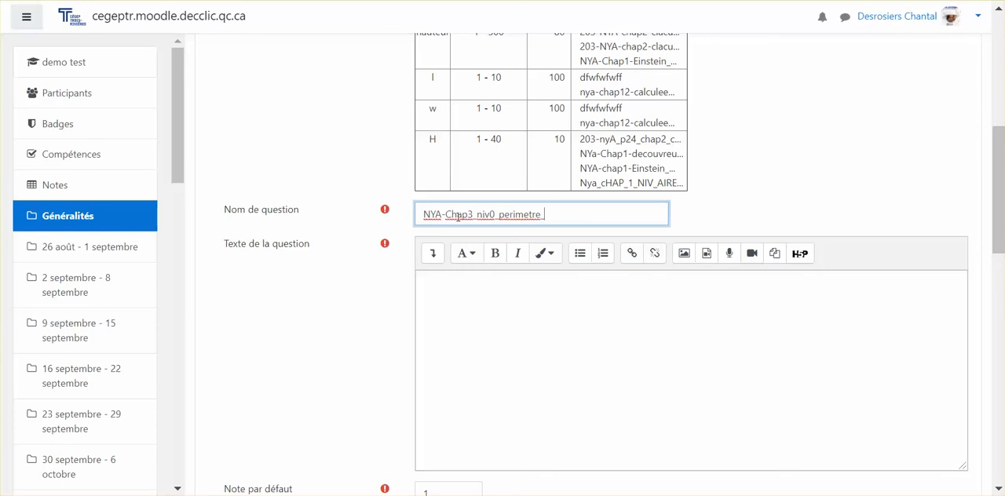
type("rectang;l")
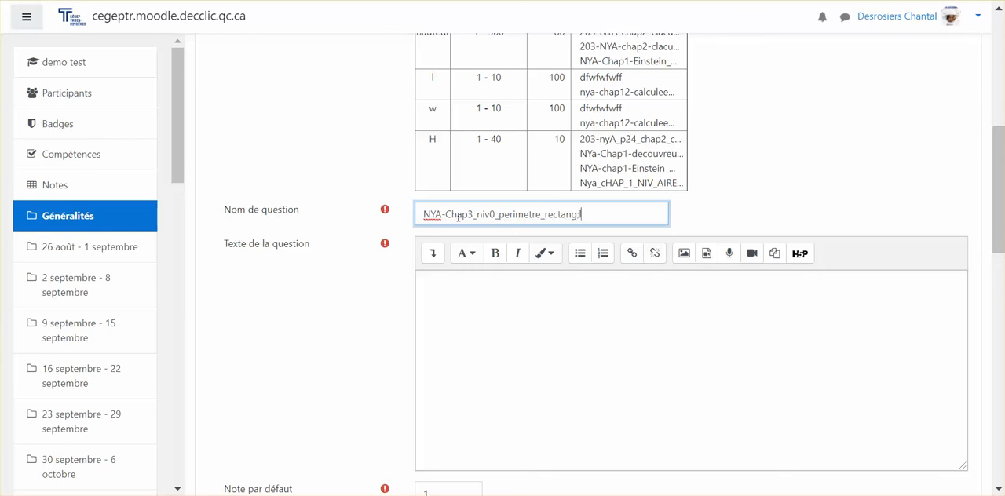
key("BackSpace")
key("BackSpace")
type("le_cm_unité")
Step: Write the question text "Calculer le périmètre d'un rectangle de cm par cm", leaving gaps for the two dimensions
left_click(497, 293)
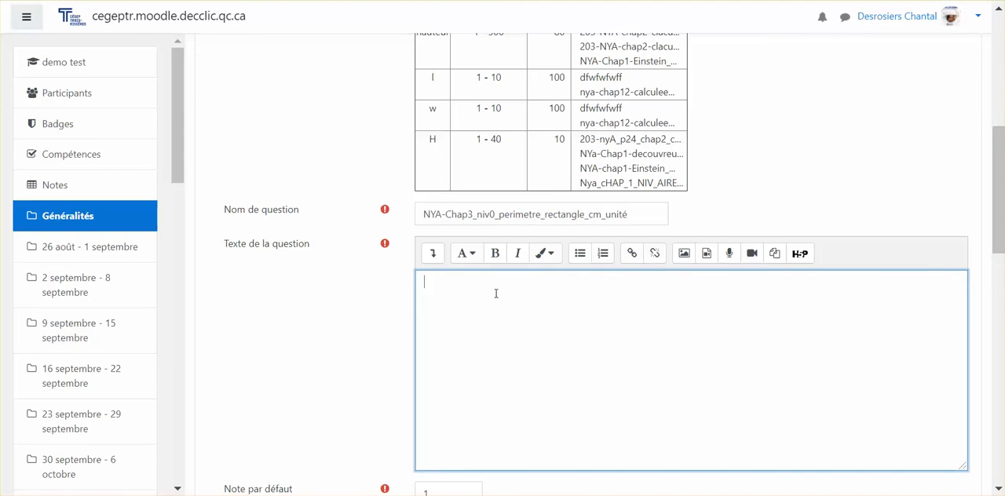
type("Calculer le périmé")
type("tre d'un rectan")
key("BackSpace")
type("ngle de ")
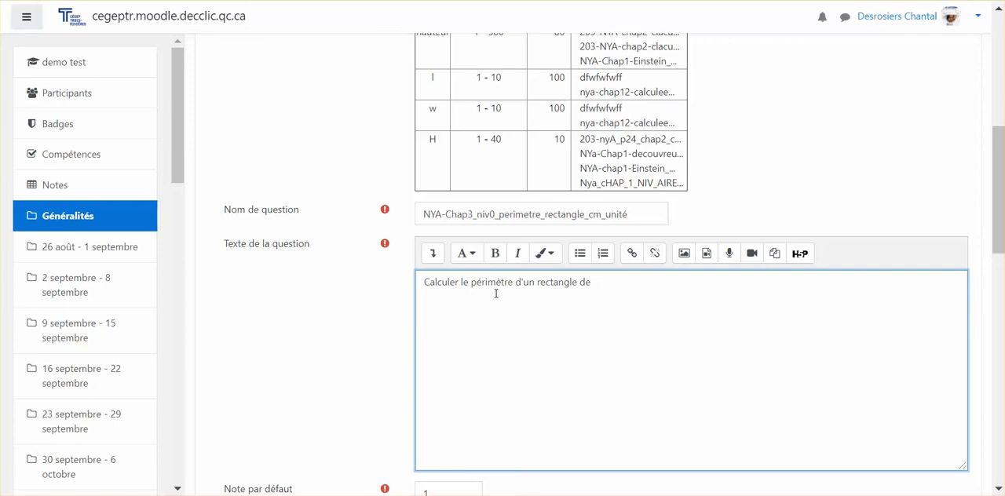
type("... par  cm")
left_click(600, 284)
type("cm")
Step: Insert the variables {larg} and {prof} before the two cm units in the question text, and select {larg} for reuse
left_click(598, 284)
key("BackSpace")
type("{larg")
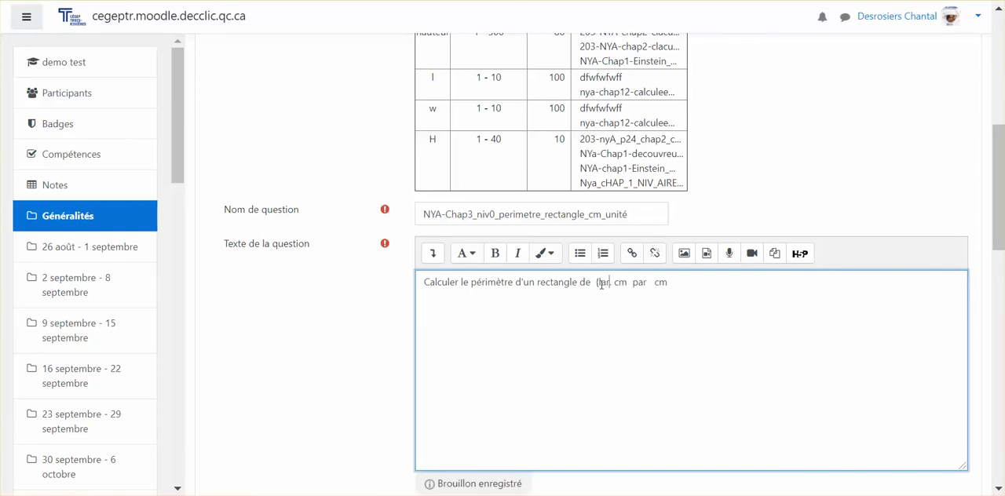
type("}")
key("BackSpace")
left_click(655, 283)
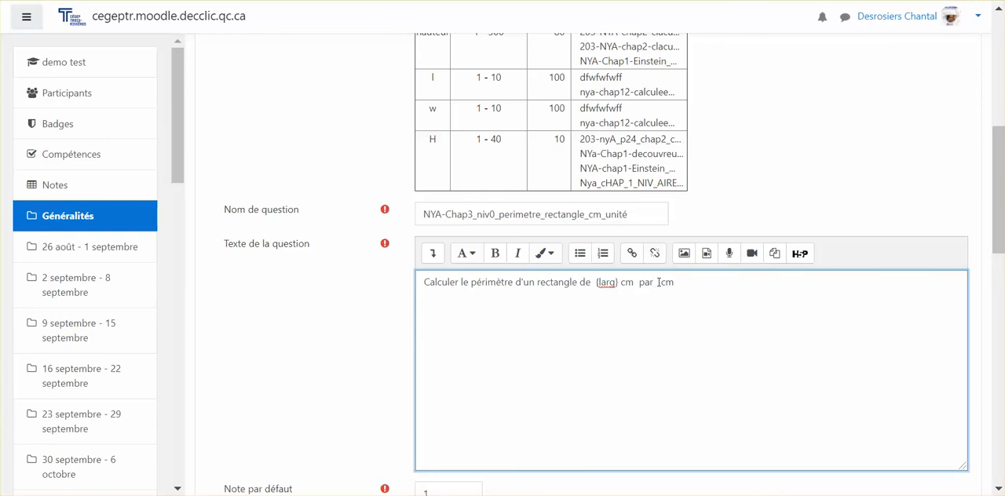
type("par {prof}")
left_click_drag(619, 286, 594, 291)
left_click_drag(687, 284, 593, 288)
Step: Set the question's default grade to 3
scroll(594, 288, "down", 5)
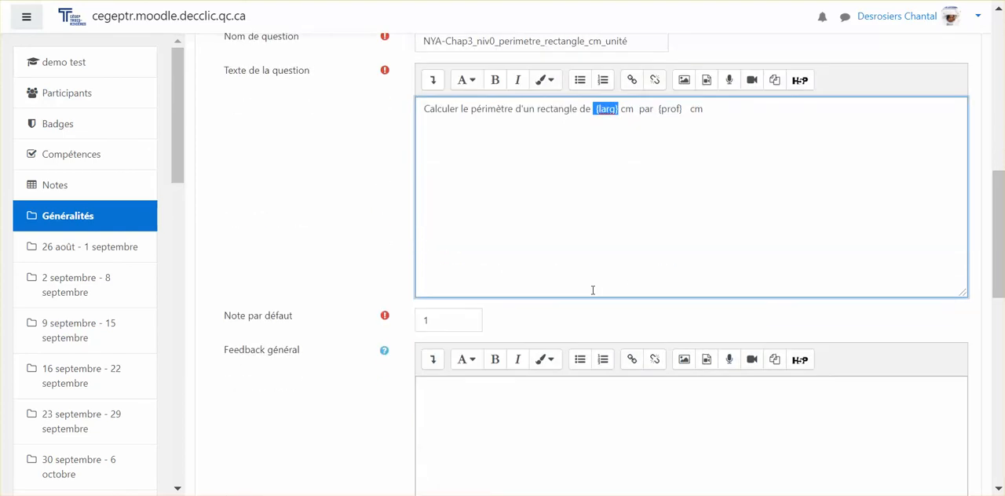
double_click(462, 150)
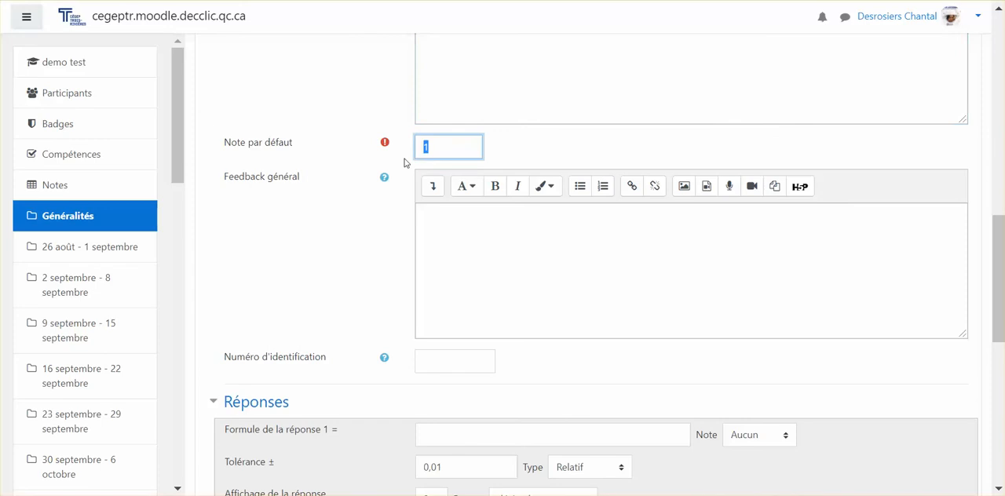
scroll(597, 213, "down", 3)
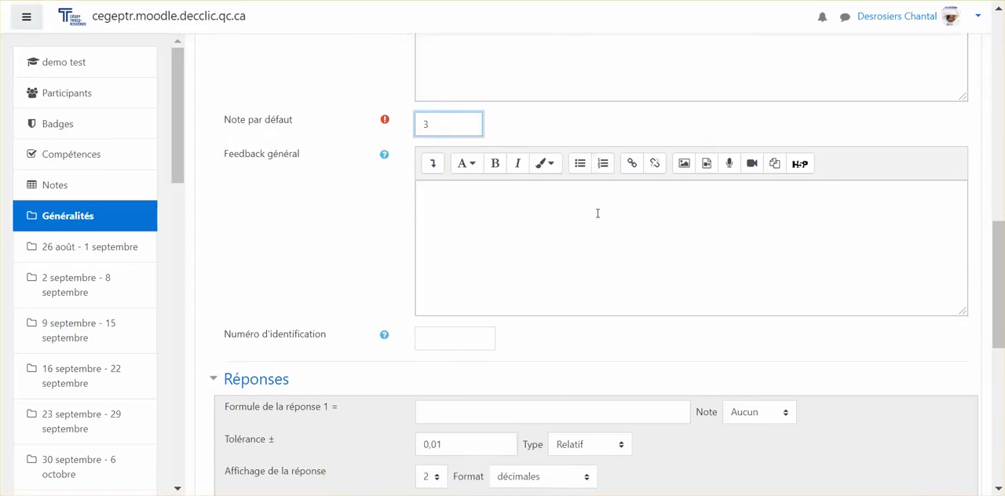
Step: Define answer 1 with the formula {larg}*2+{prof}*2, reusing {prof} from the question text, and grade it 100%
left_click(495, 178)
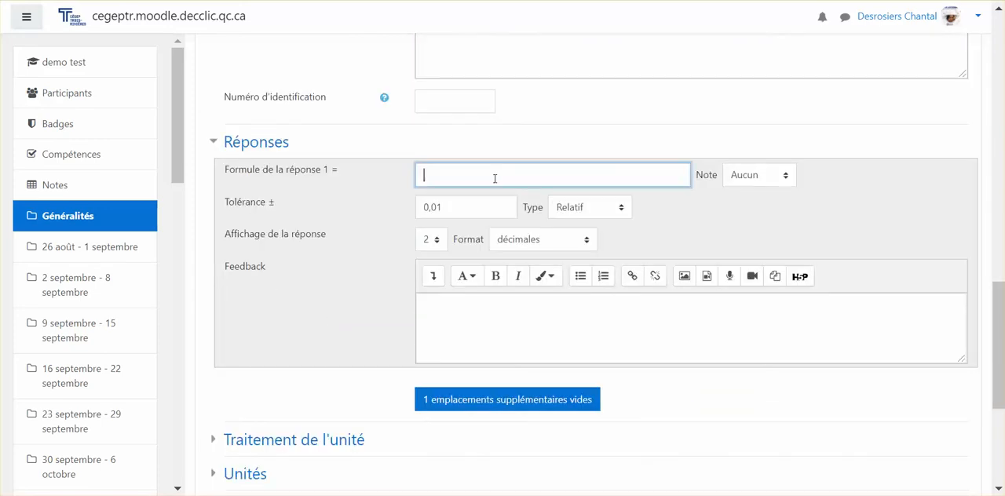
type("{larg}*2+")
scroll(495, 178, "up", 5)
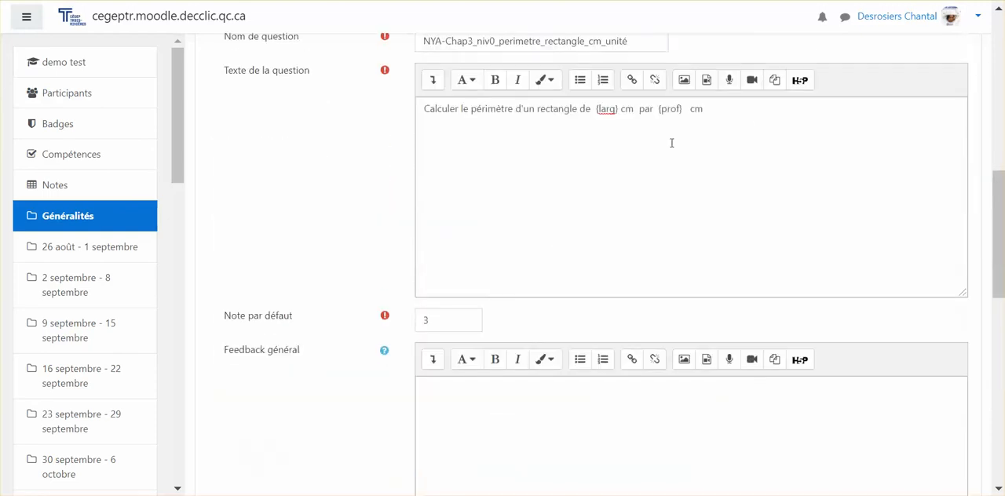
left_click_drag(683, 110, 660, 112)
key("ctrl+c")
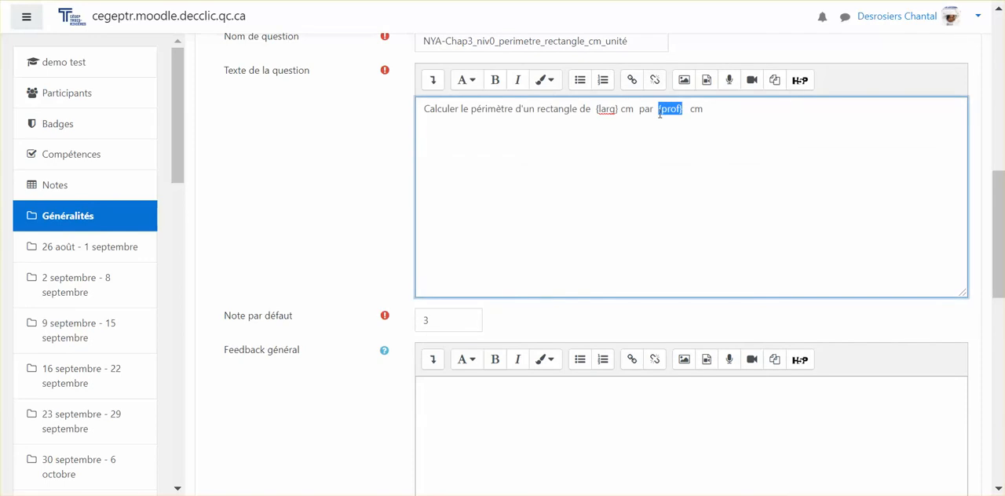
scroll(605, 164, "down", 5)
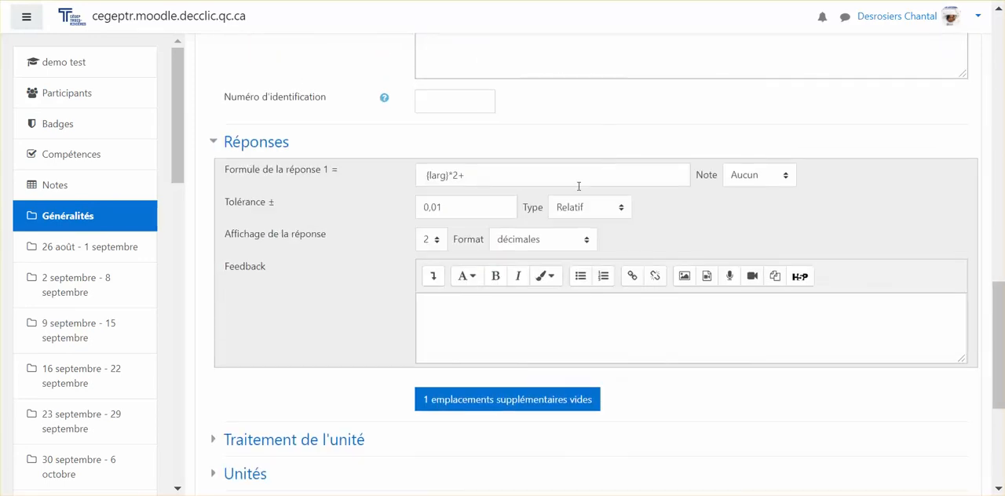
left_click(526, 176)
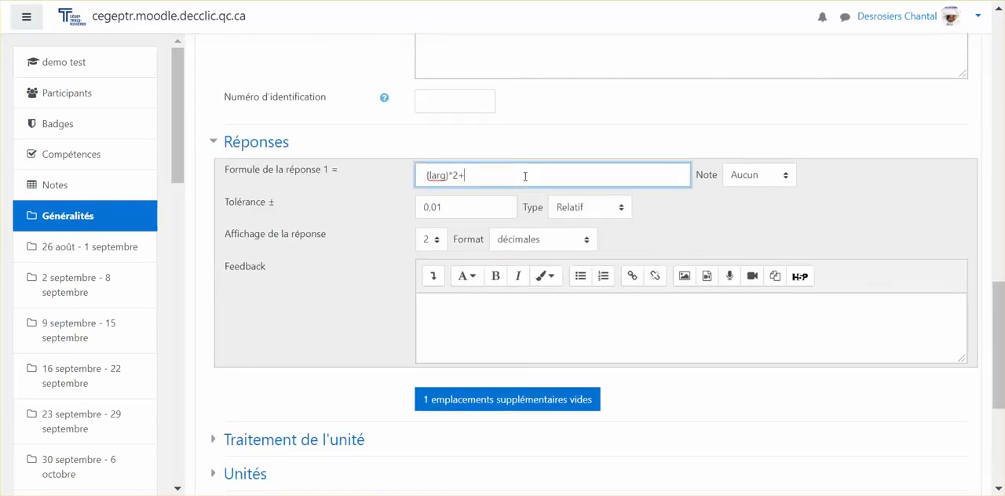
key("ctrl+v")
type("*2")
left_click(753, 183)
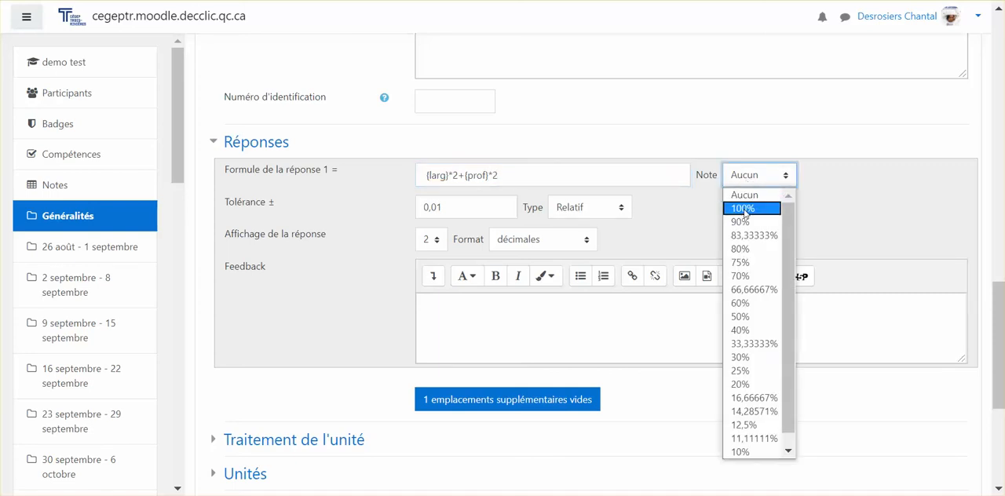
left_click(743, 208)
Step: Set the answer's tolerance to 0,1, keeping the type Relatif, and display the answer with 0 decimals
scroll(547, 194, "down", 2)
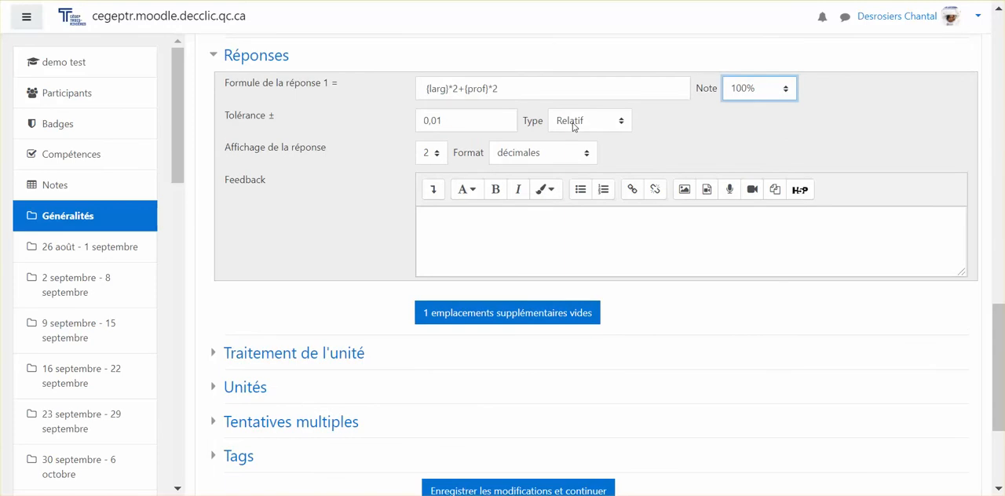
left_click(574, 128)
left_click(574, 132)
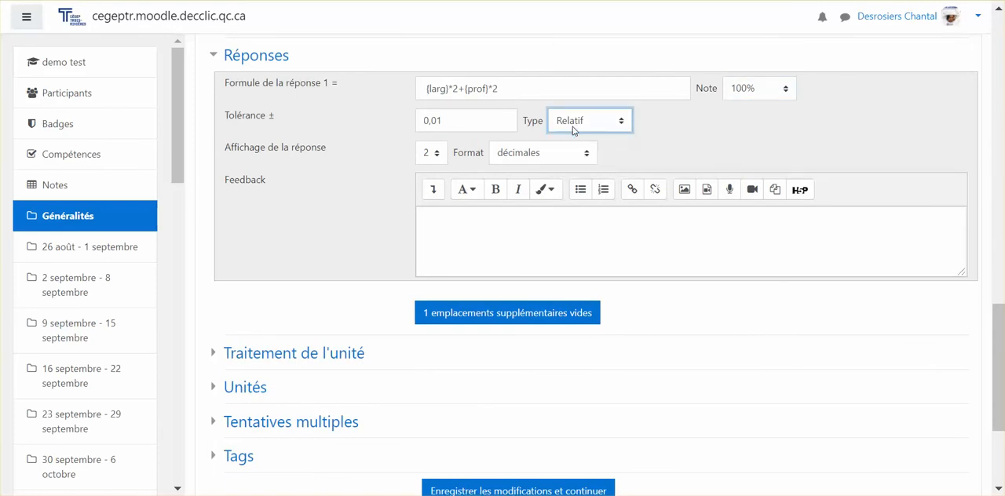
left_click(456, 123)
key("BackSpace")
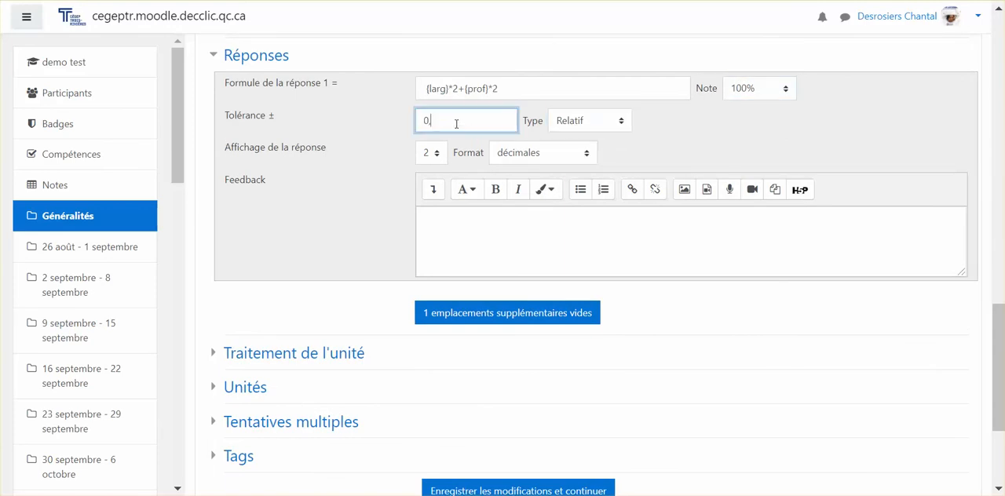
type("1")
left_click(430, 153)
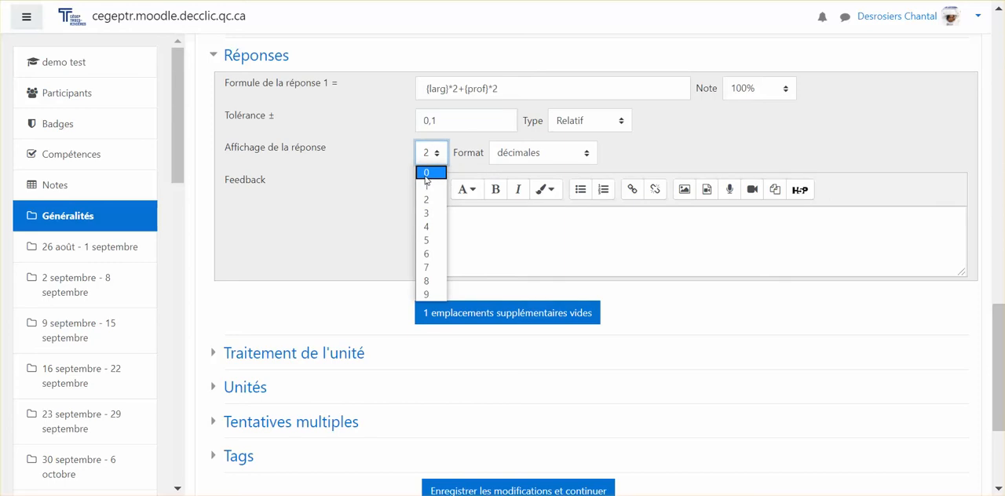
left_click(428, 174)
Step: Set the unit handling so that the unit must be given and counts in the grade
scroll(482, 220, "down", 3)
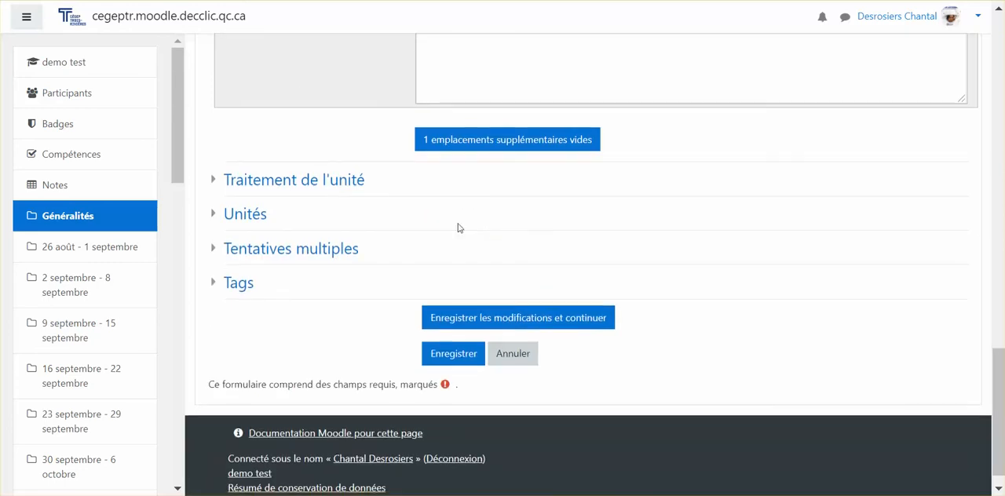
left_click(340, 183)
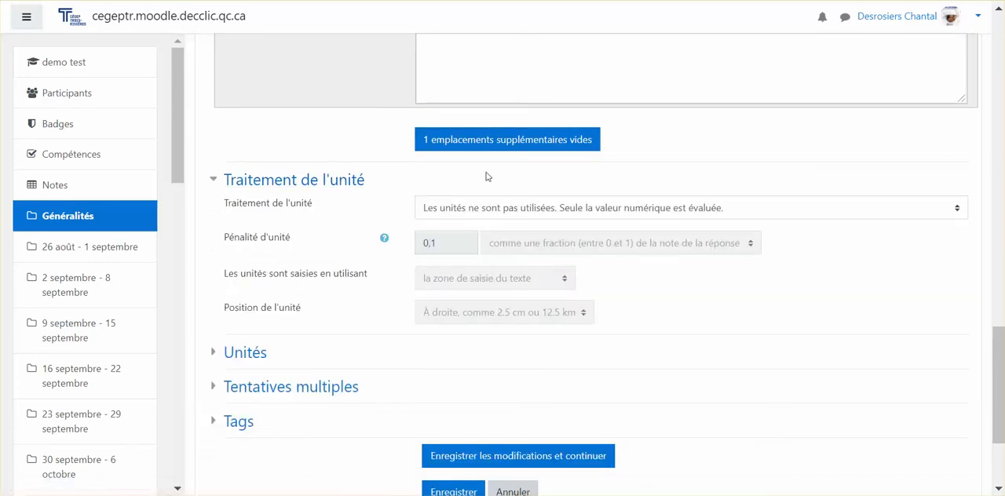
left_click(481, 207)
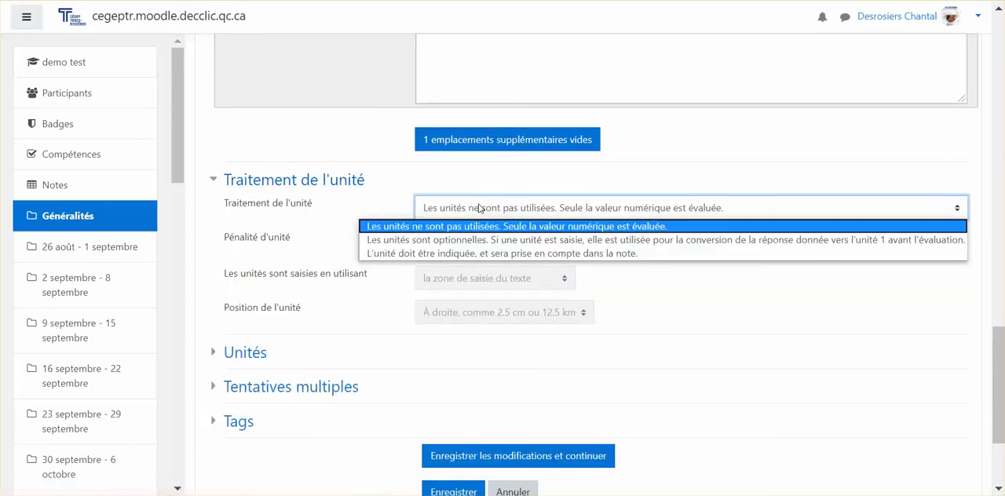
left_click(474, 252)
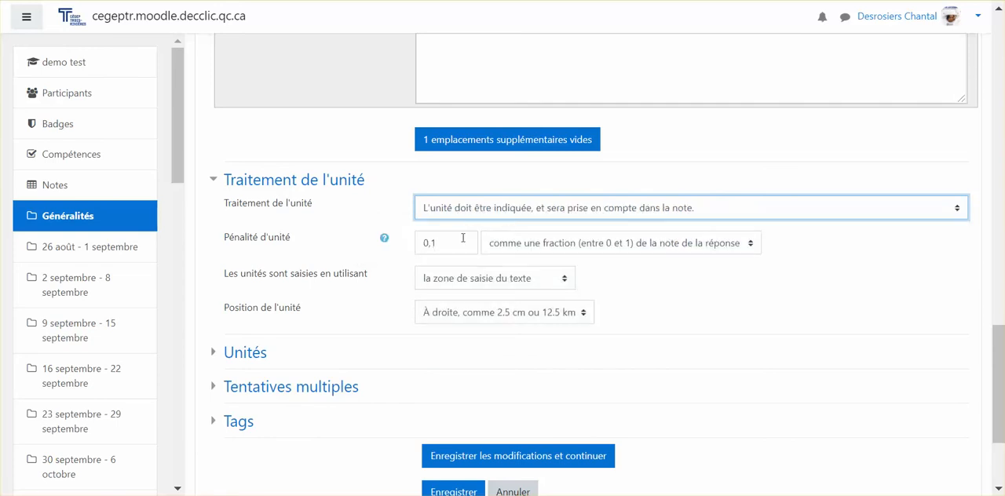
Step: Review the unit penalty in relation to the question's default grade
left_click(457, 242)
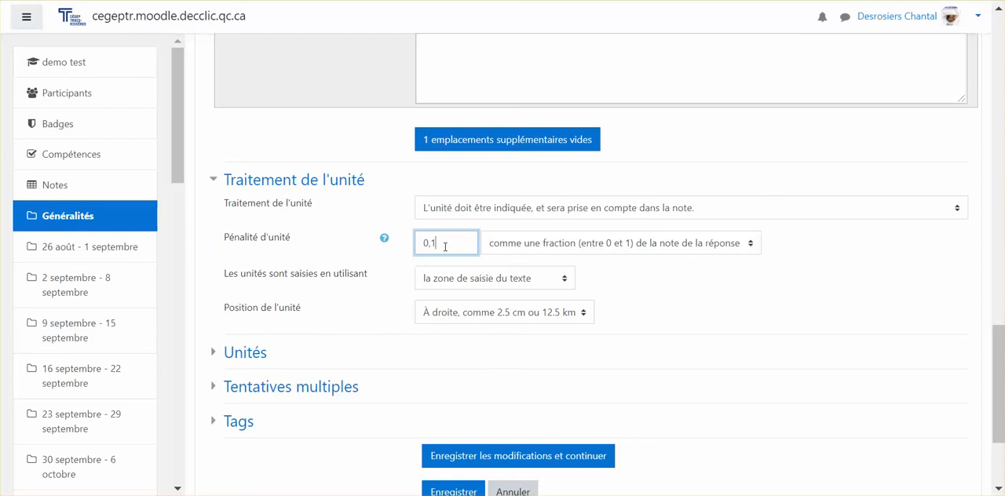
scroll(445, 246, "up", 8)
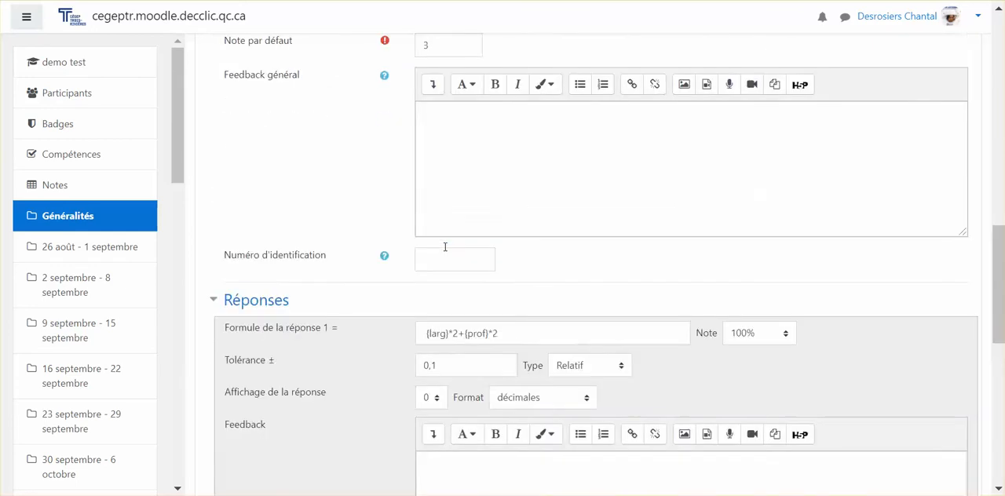
left_click(428, 147)
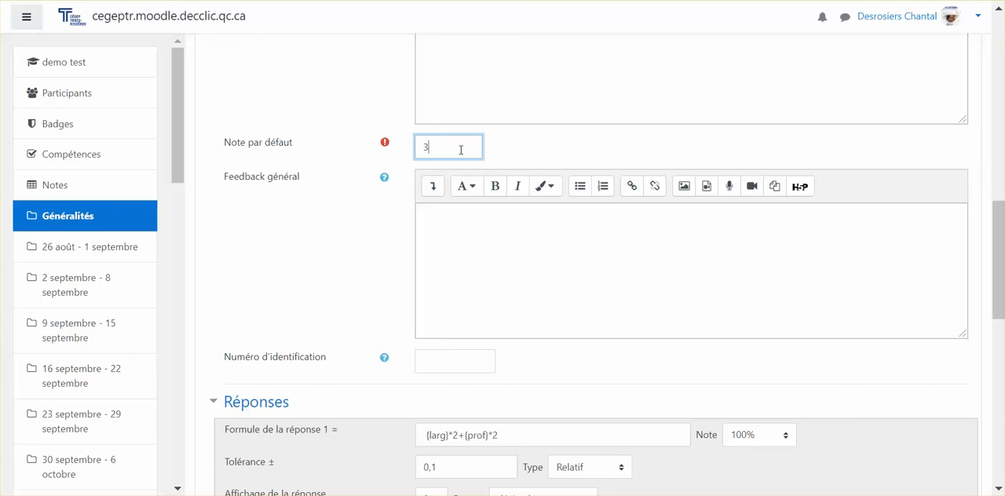
scroll(461, 150, "down", 7)
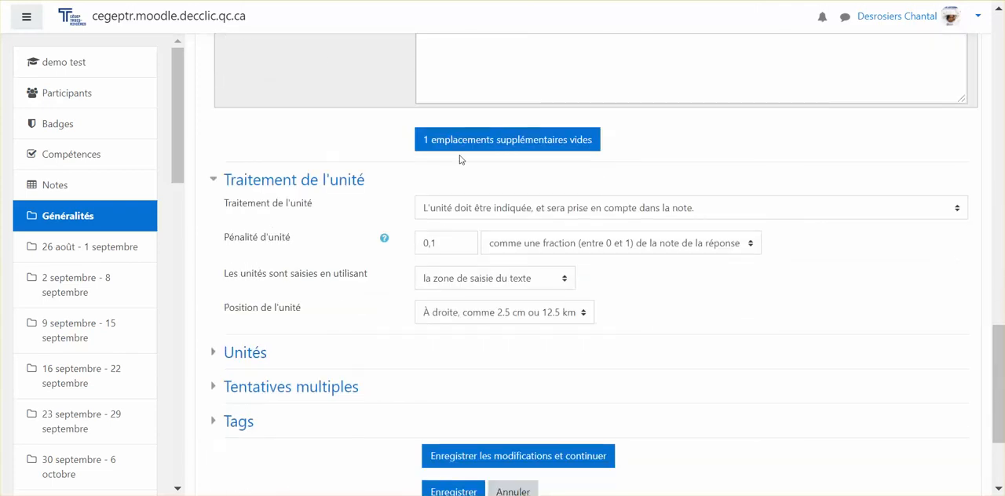
left_click(444, 239)
scroll(444, 239, "up", 5)
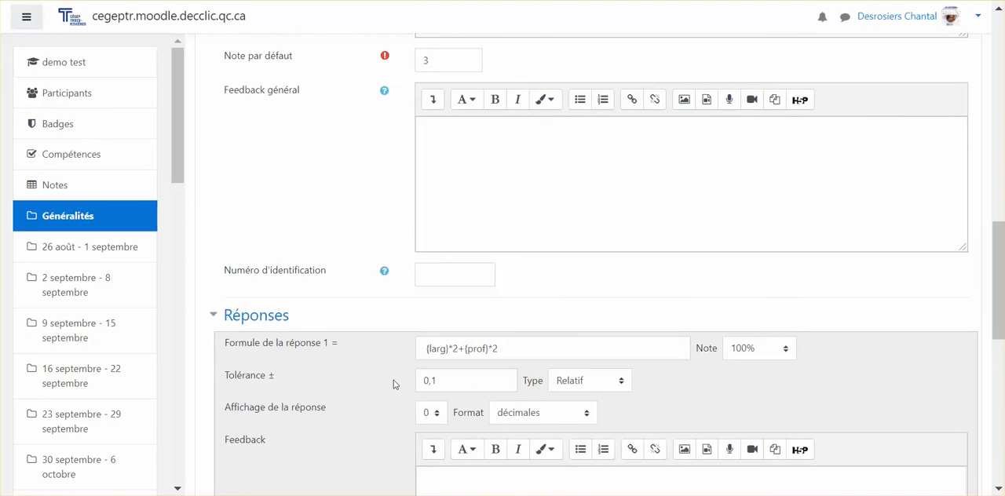
Step: Keep units entered through "la zone de saisie du texte" and keep the unit position as "À droite, comme 2.5 cm ou 12.5 km"
left_click(432, 64)
scroll(427, 168, "down", 6)
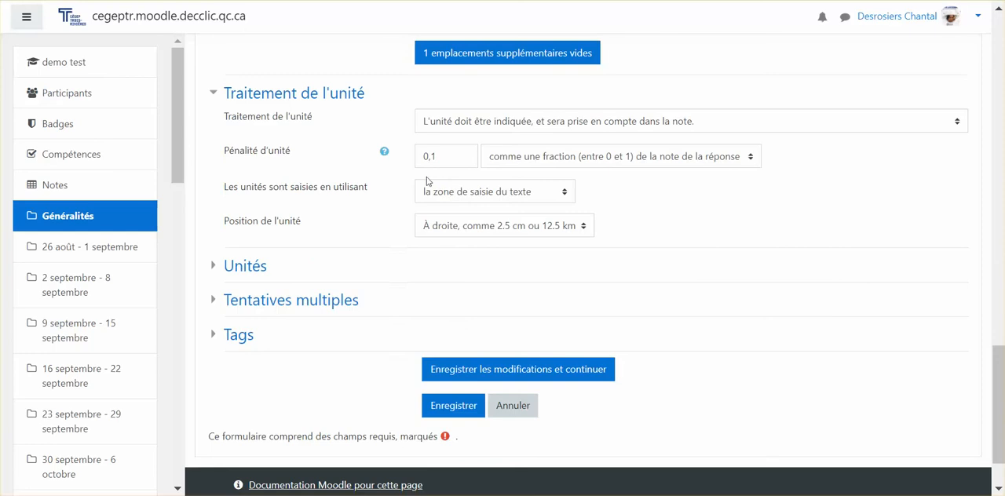
left_click(455, 196)
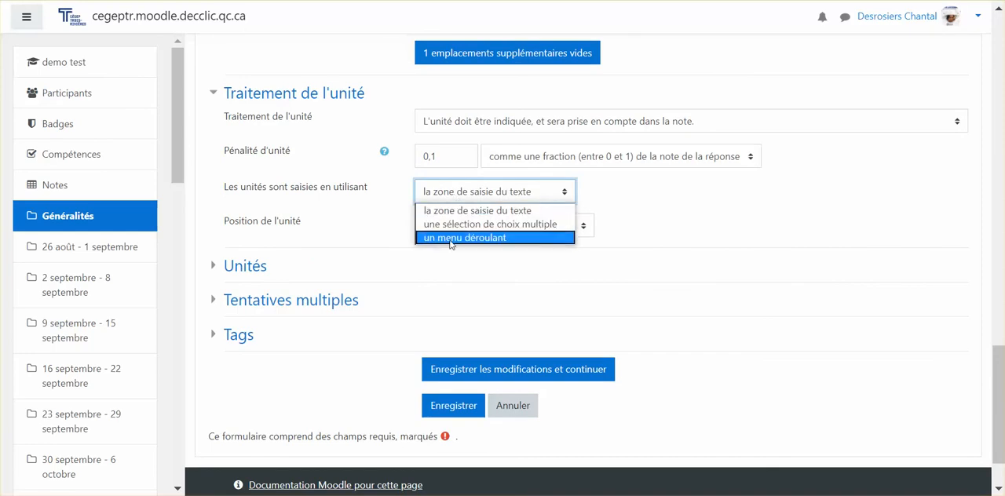
left_click(451, 217)
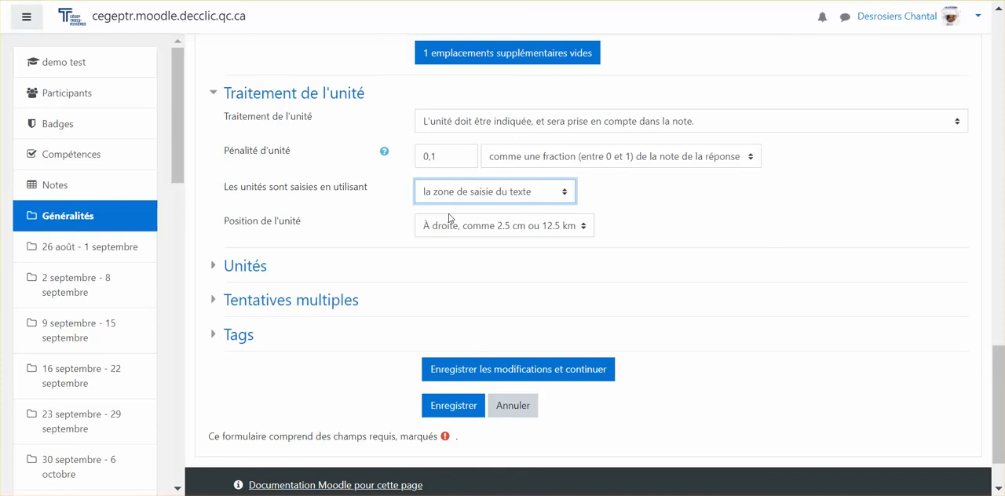
left_click(453, 234)
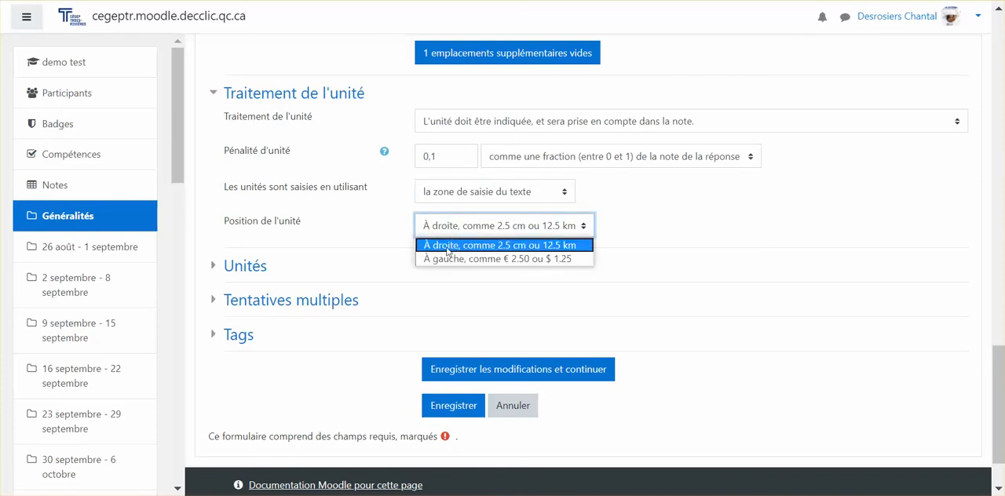
left_click(444, 250)
left_click(444, 232)
left_click(444, 233)
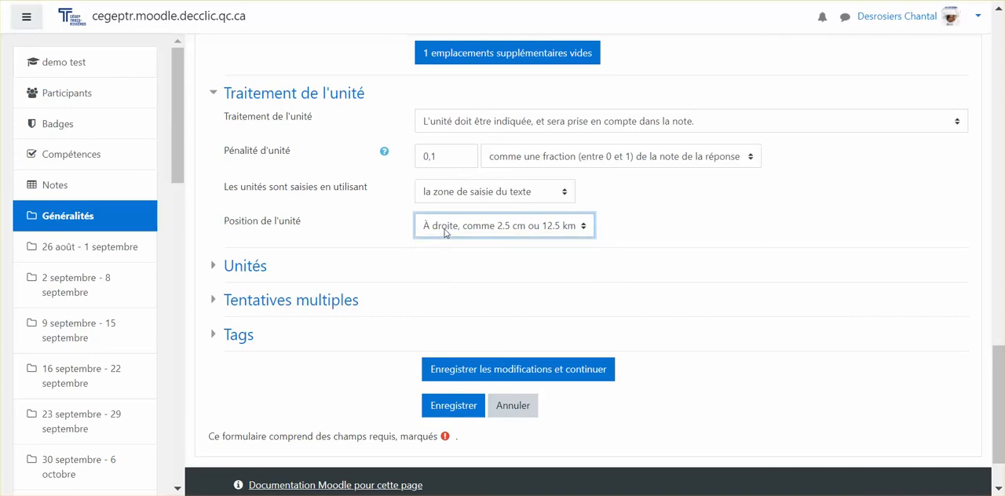
Step: Expand the unit definitions and enter cm as unit 1
left_click(253, 272)
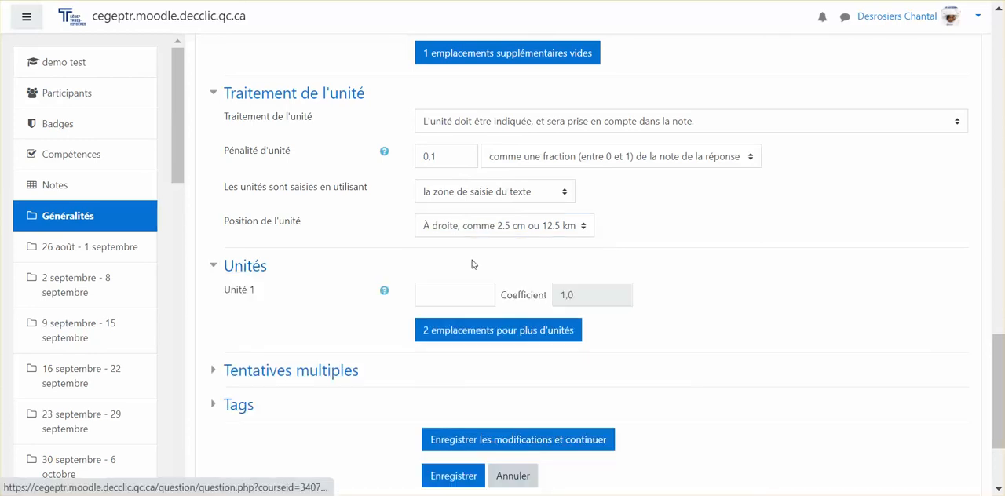
left_click(475, 296)
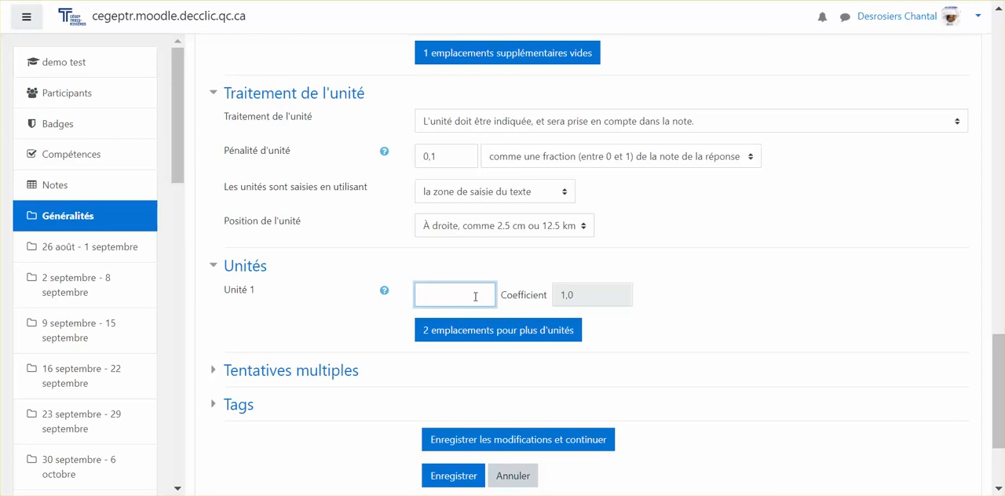
type("cm")
Step: Add a period at the end of the question text, after the final "cm"
scroll(512, 291, "up", 9)
scroll(512, 291, "up", 5)
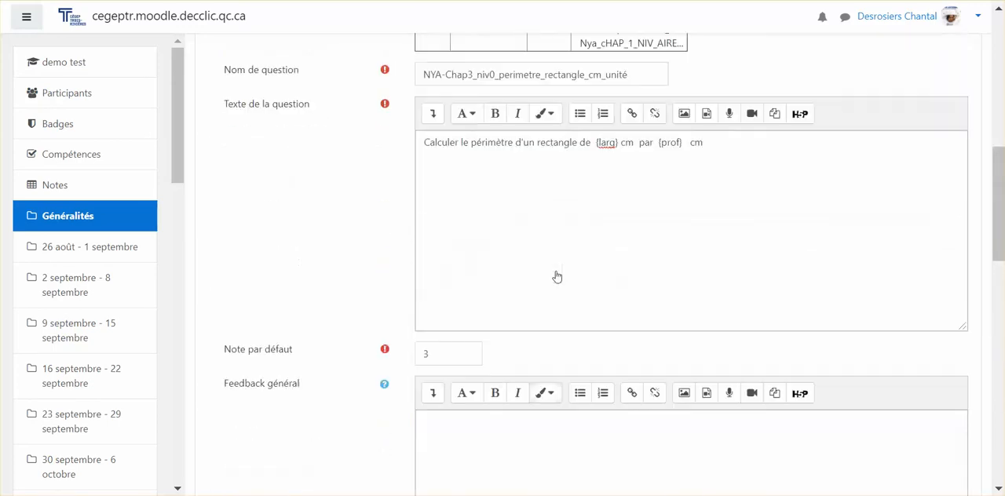
left_click(716, 288)
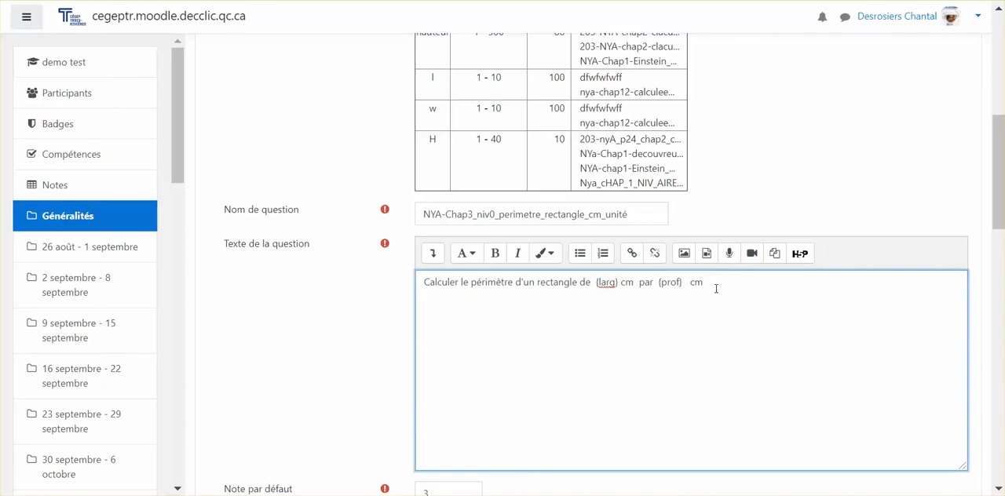
type(".")
Step: Add two more unit slots and define unit 2 as dm with the coefficient 0,1
scroll(716, 289, "down", 15)
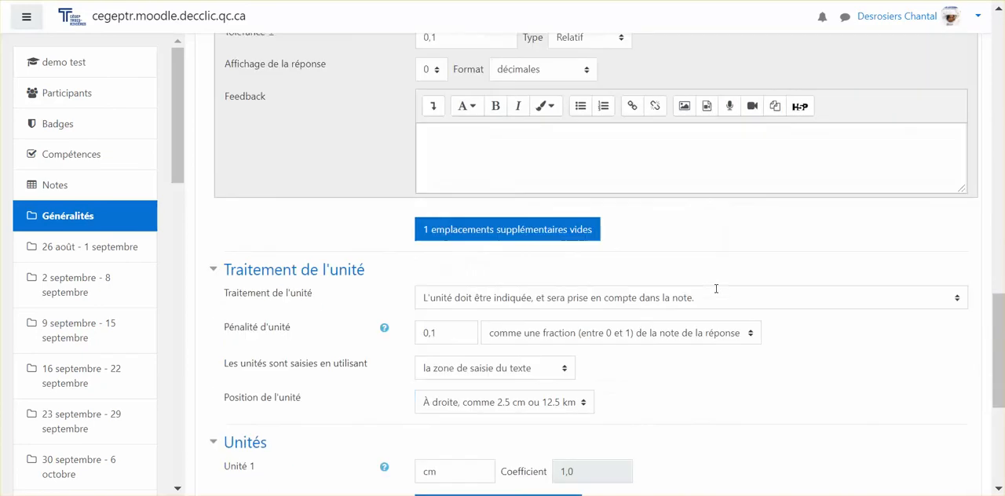
scroll(714, 290, "up", 2)
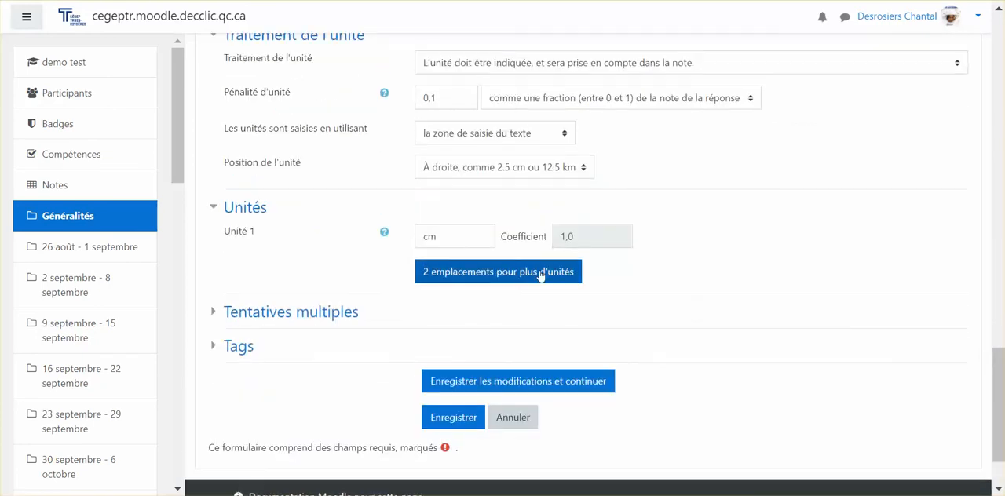
left_click(451, 234)
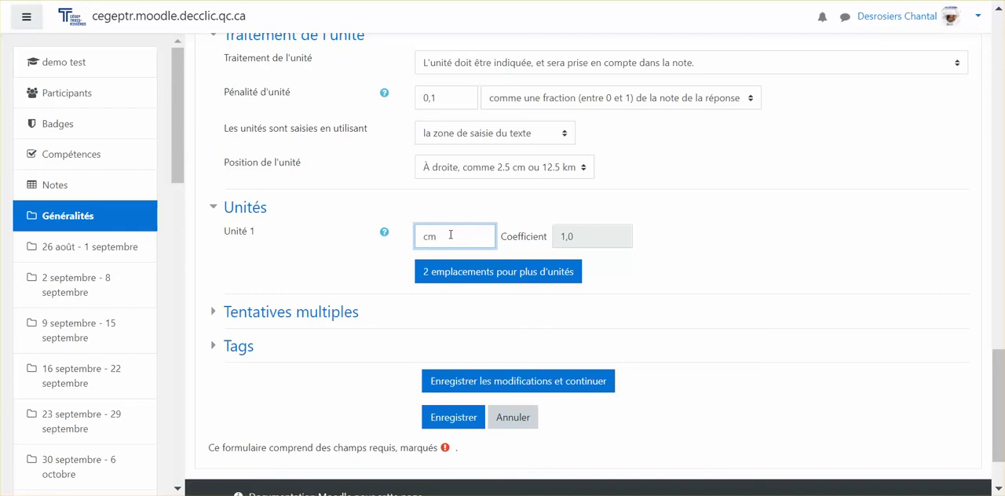
left_click(450, 282)
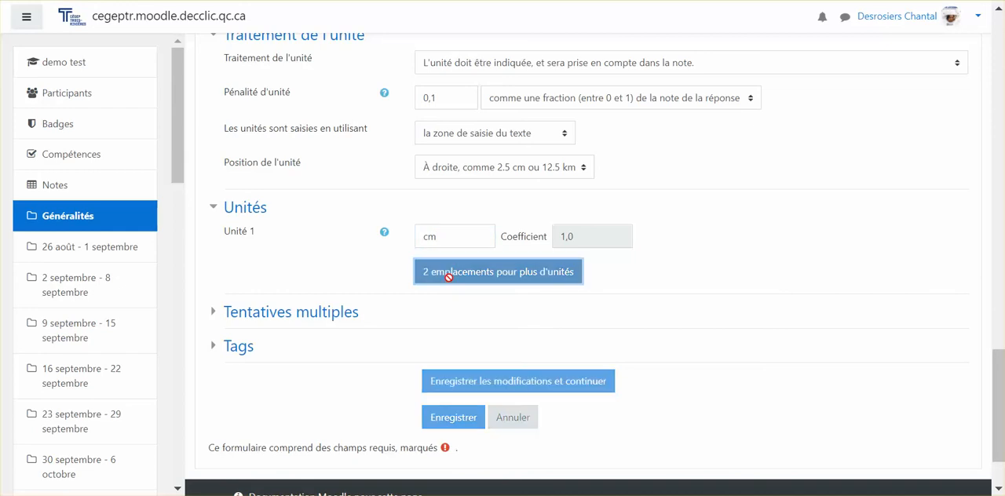
scroll(450, 318, "down", 15)
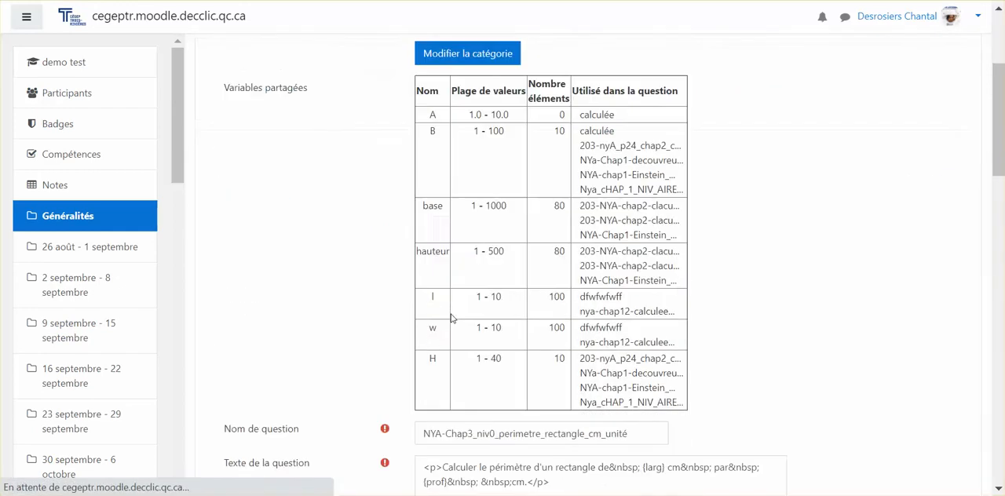
scroll(452, 318, "down", 5)
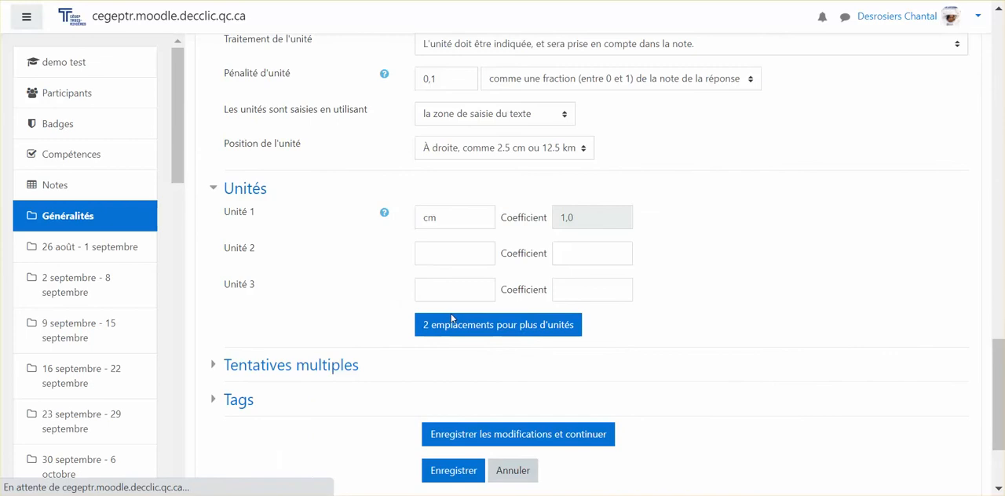
left_click(453, 255)
type("dm")
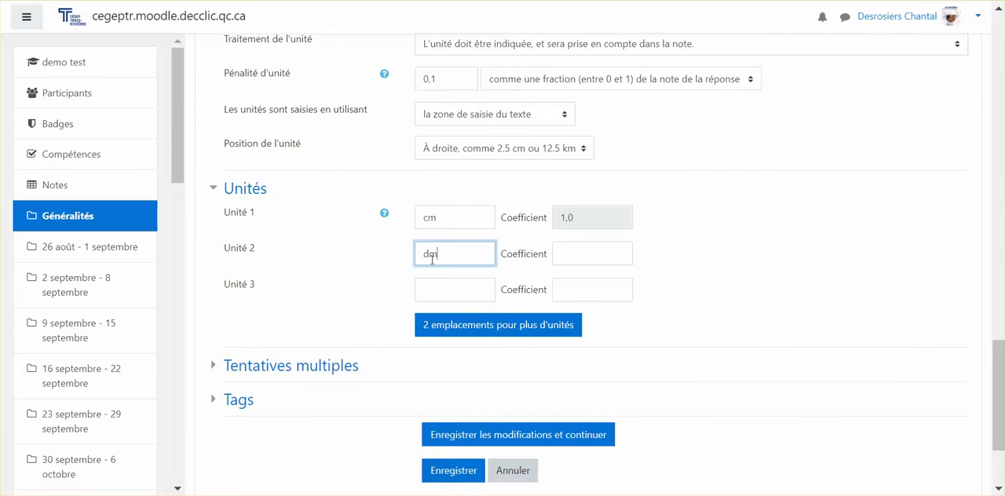
left_click(559, 253)
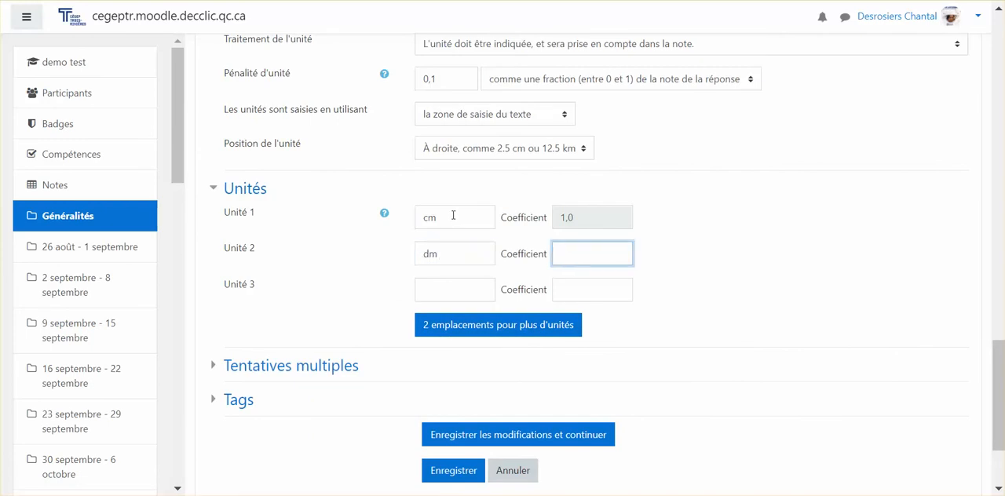
type("0,1")
Step: Define unit 3 as m with the coefficient 0,01
left_click(443, 291)
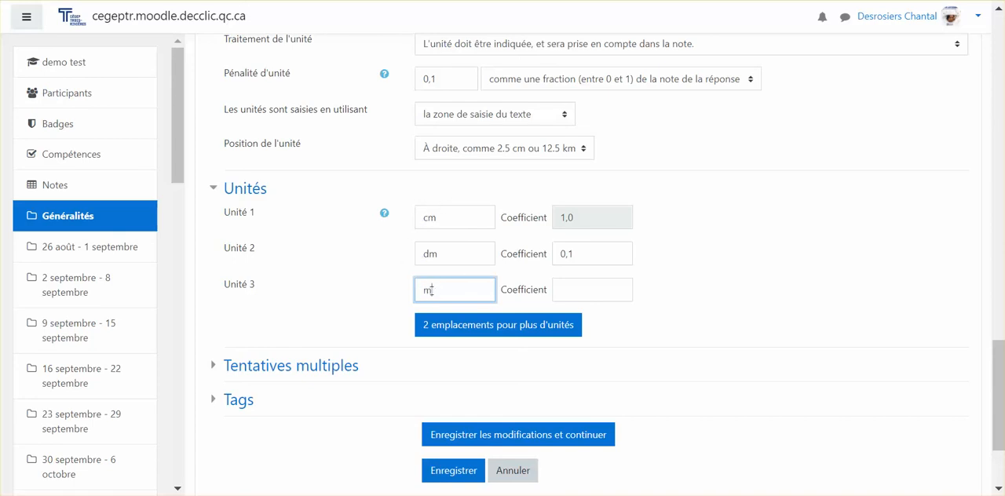
left_click(571, 289)
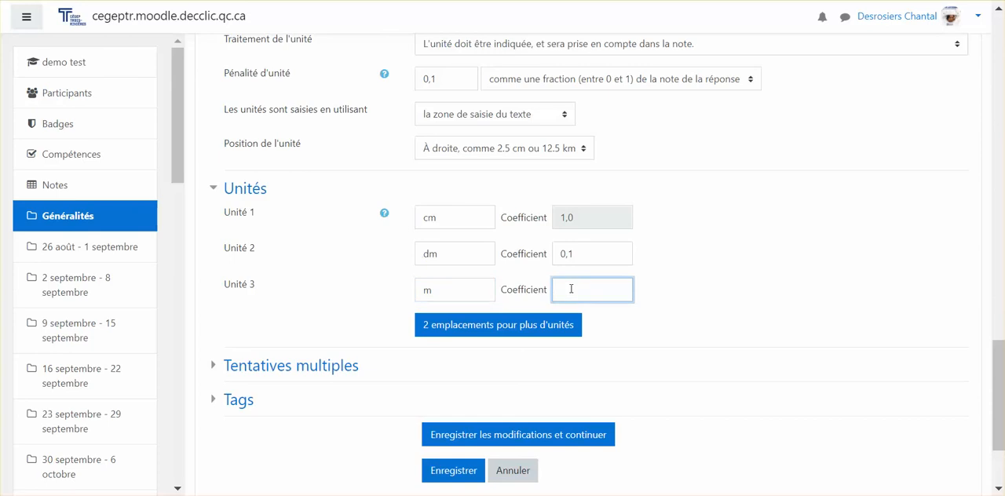
type("0,01")
Step: Add two further unit slots below the m unit, leaving unit 4 and its coefficient empty
left_click(531, 330)
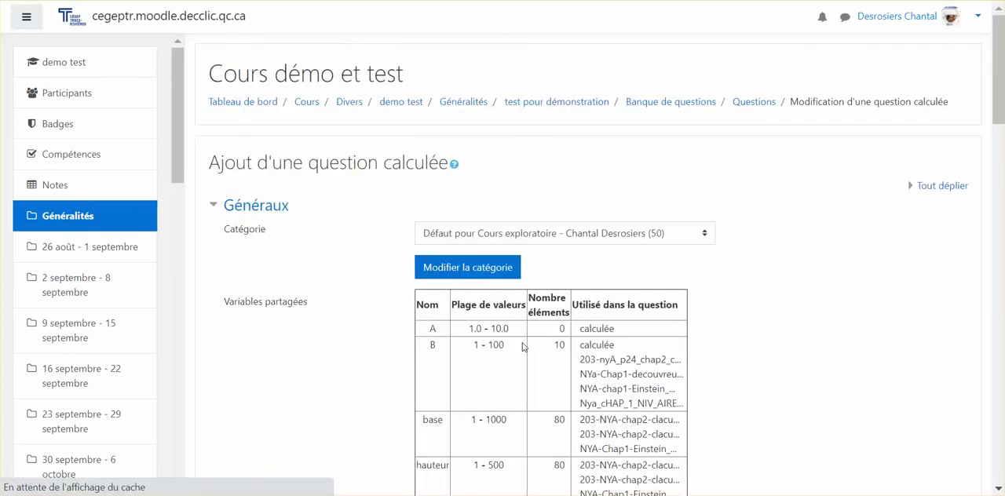
scroll(523, 347, "down", 10)
scroll(524, 346, "down", 8)
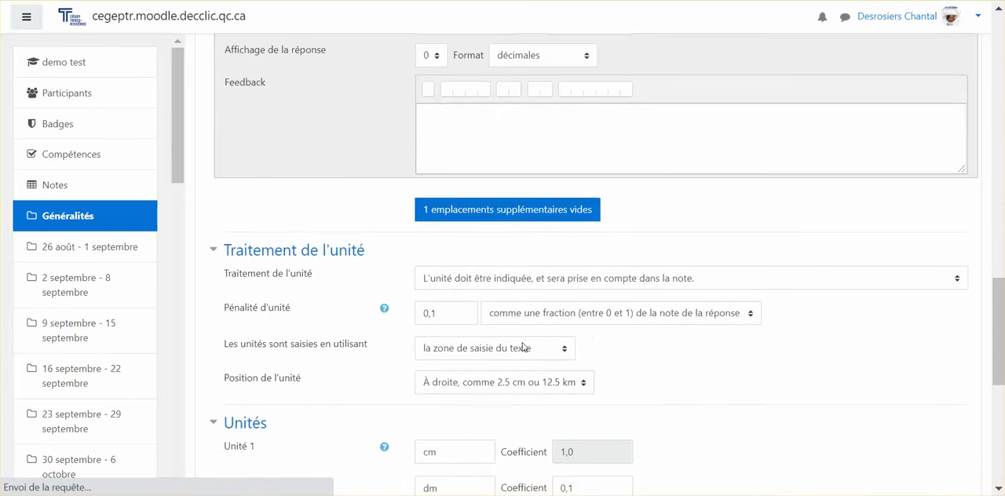
left_click(468, 325)
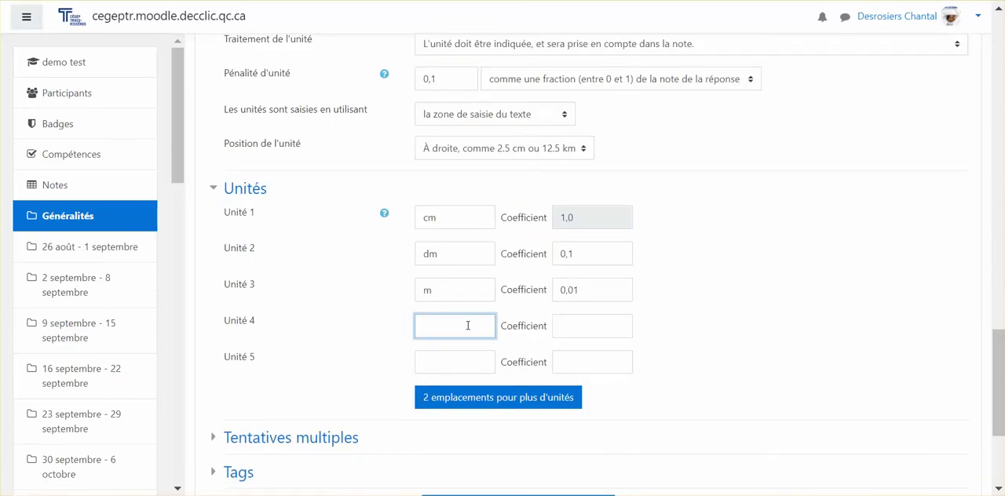
left_click(567, 324)
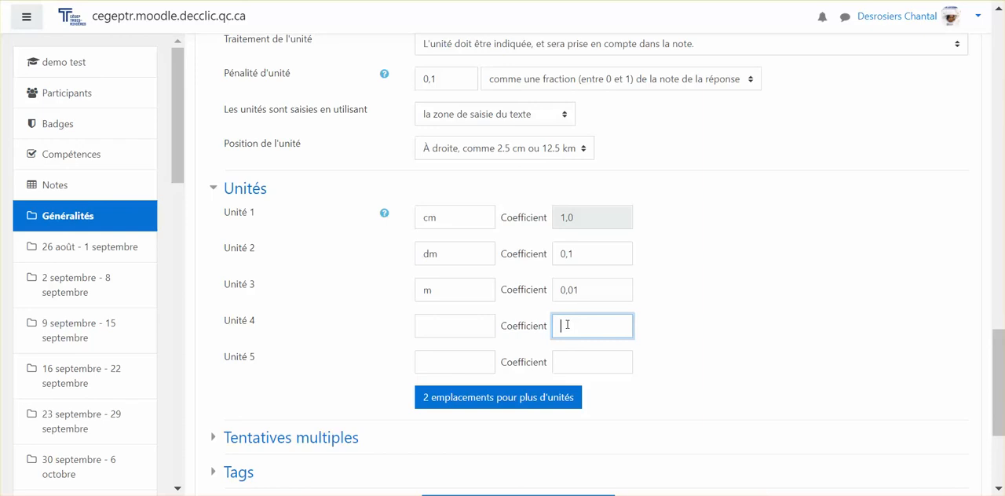
Step: Expand the multiple attempts settings, leave hints 1 and 2 empty, and save the question
scroll(469, 364, "down", 2)
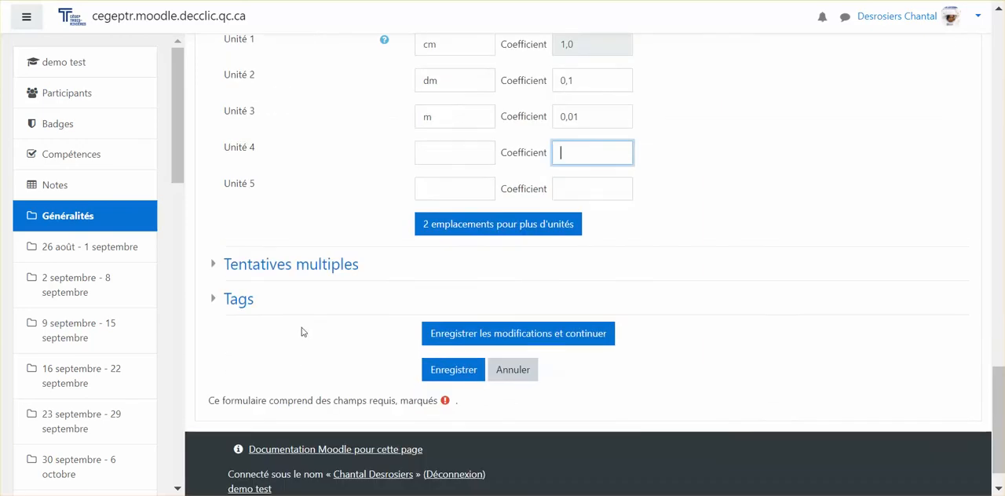
left_click(309, 270)
scroll(314, 343, "down", 2)
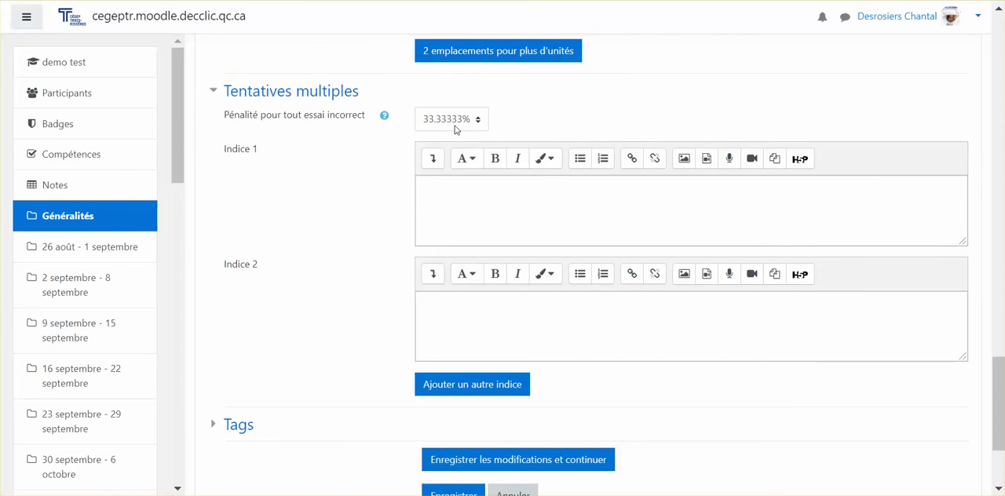
left_click(440, 192)
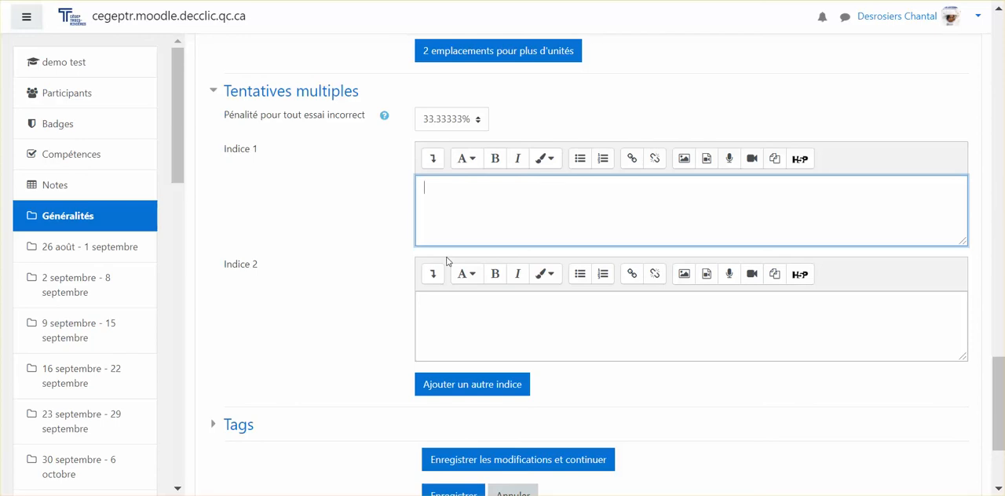
left_click(439, 333)
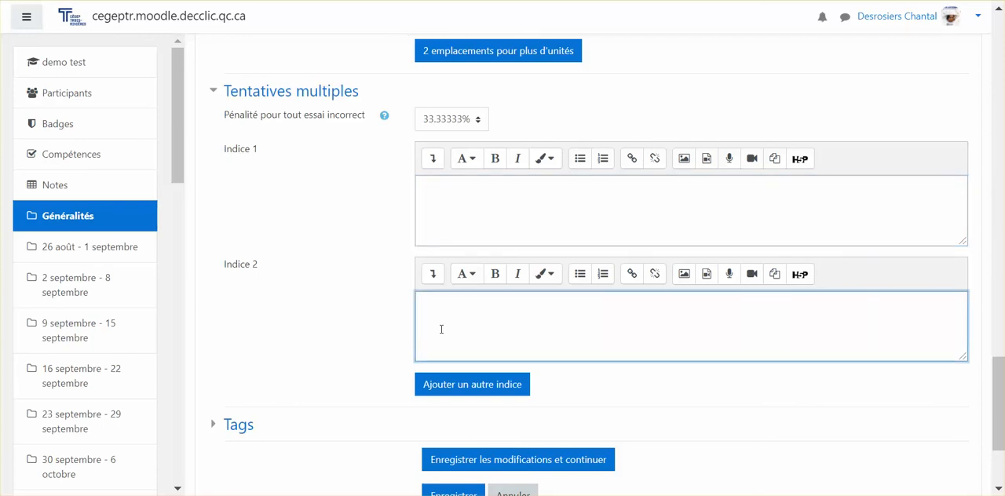
scroll(441, 330, "down", 3)
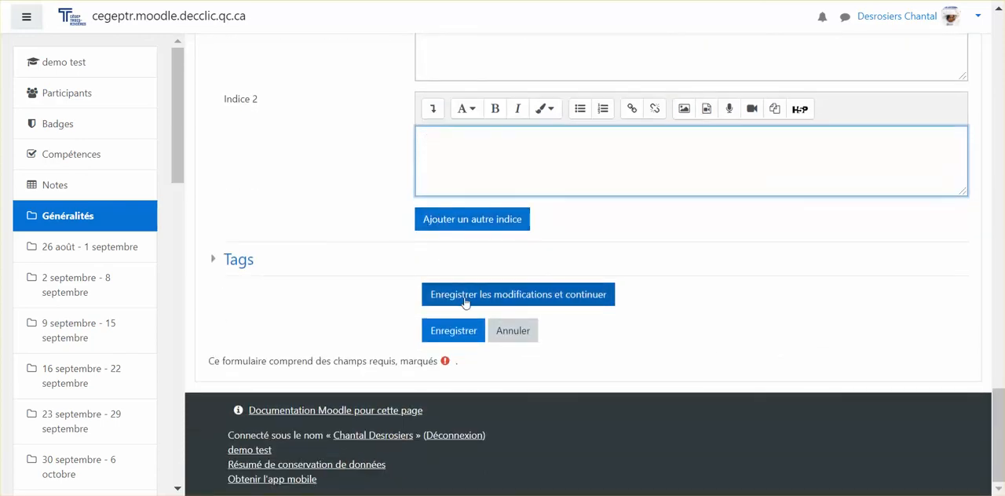
left_click(449, 331)
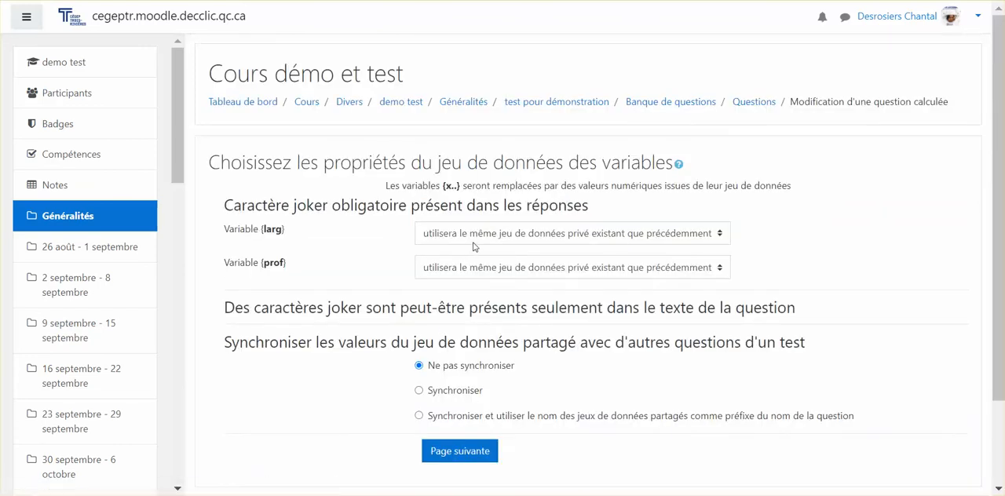
Step: Make variables {larg} and {prof} each use a new shared dataset, without synchronization, and continue to the dataset values page
left_click(474, 240)
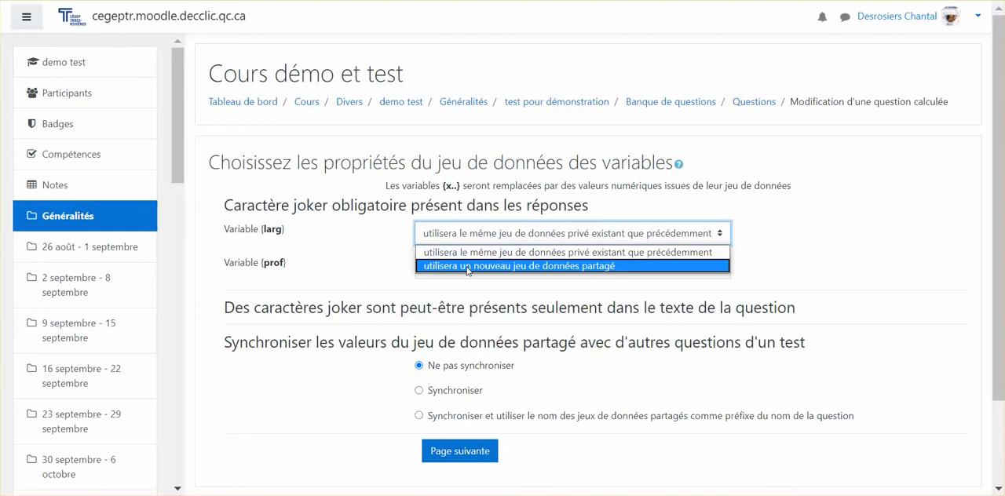
left_click(467, 266)
left_click(468, 268)
left_click(464, 302)
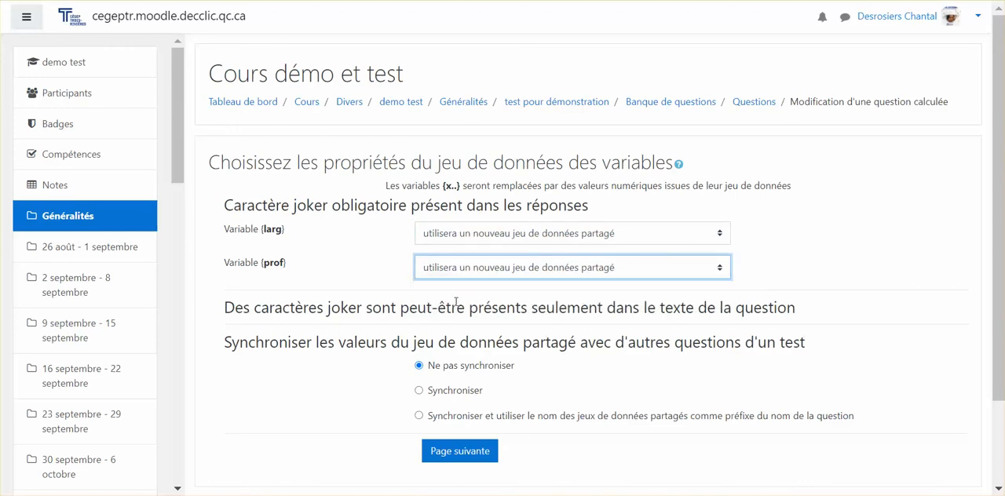
scroll(456, 301, "down", 2)
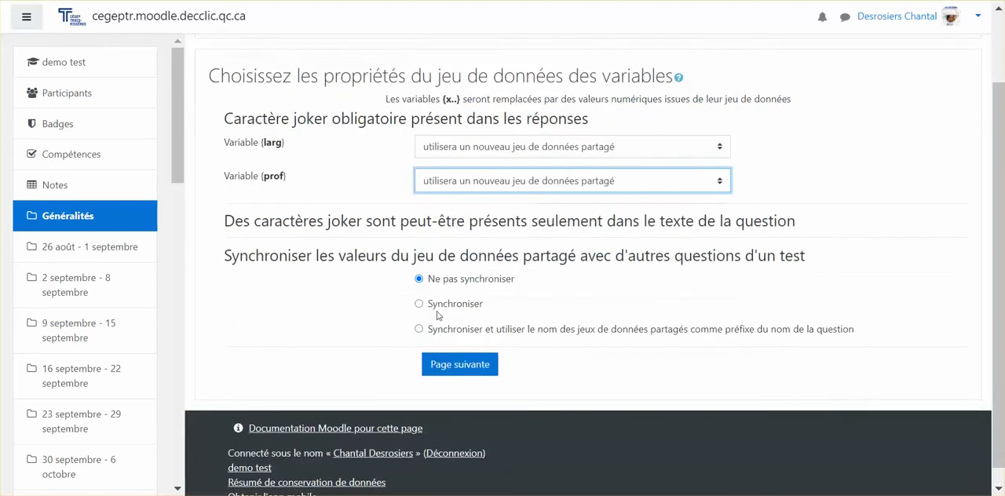
left_click(472, 371)
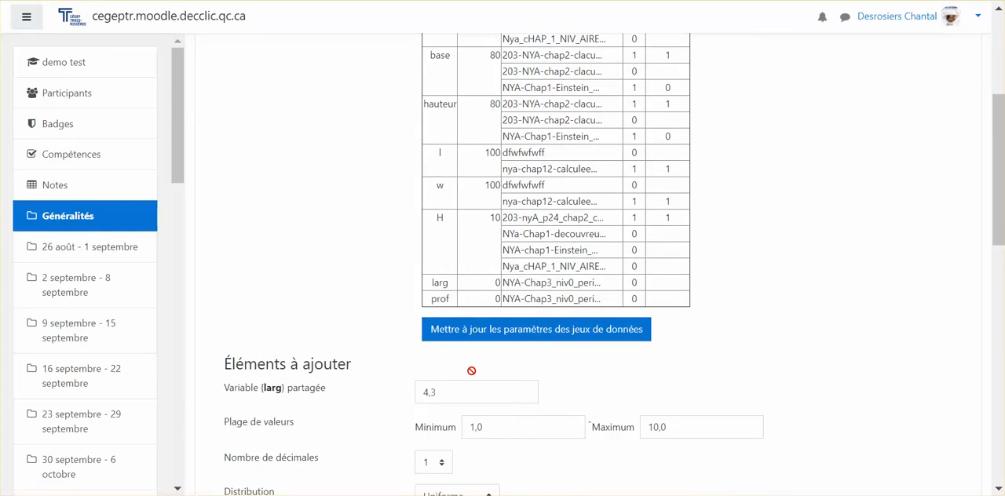
Step: Set the shared variable {larg} to 0 decimals with a value range from 1 to 100
scroll(472, 371, "down", 2)
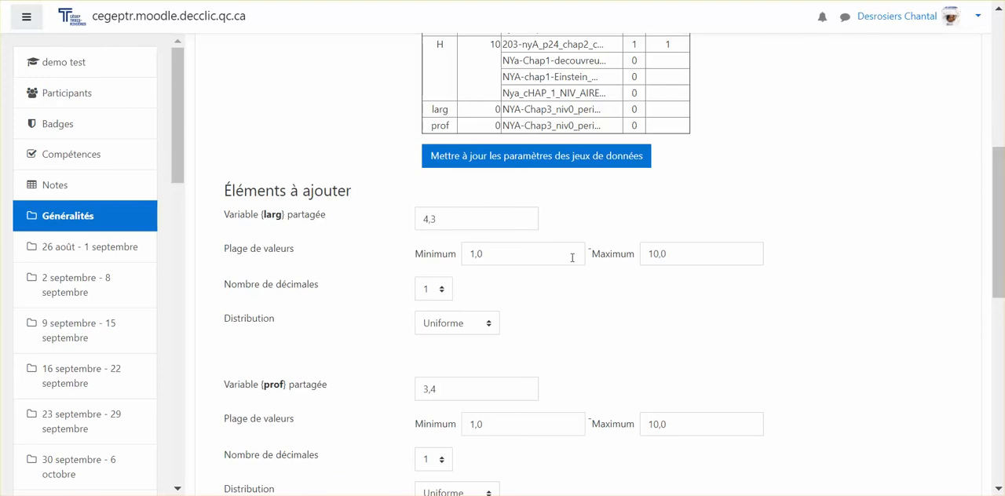
left_click(438, 292)
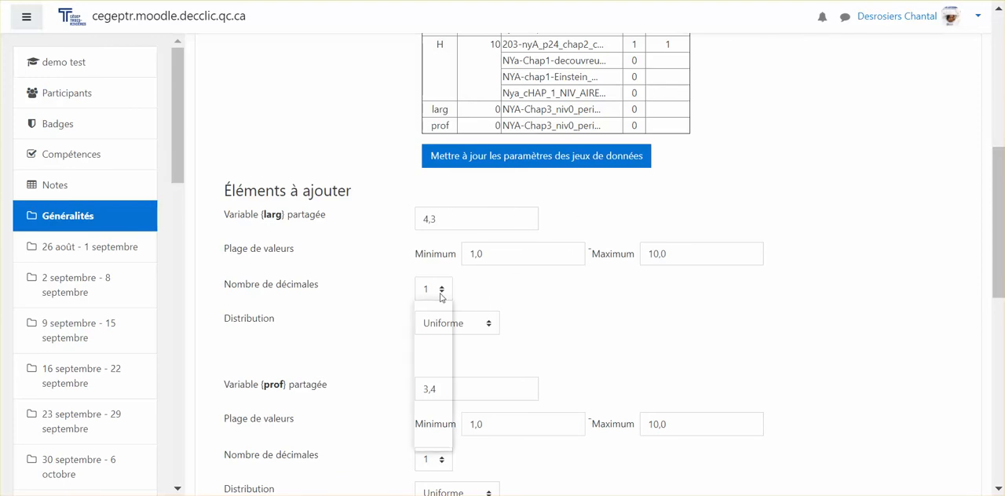
left_click(424, 310)
left_click(487, 254)
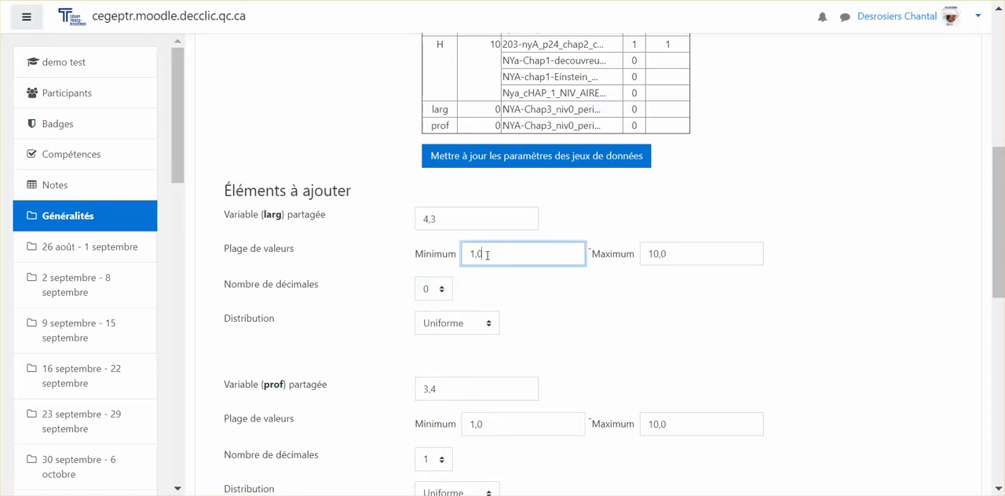
left_click(696, 257)
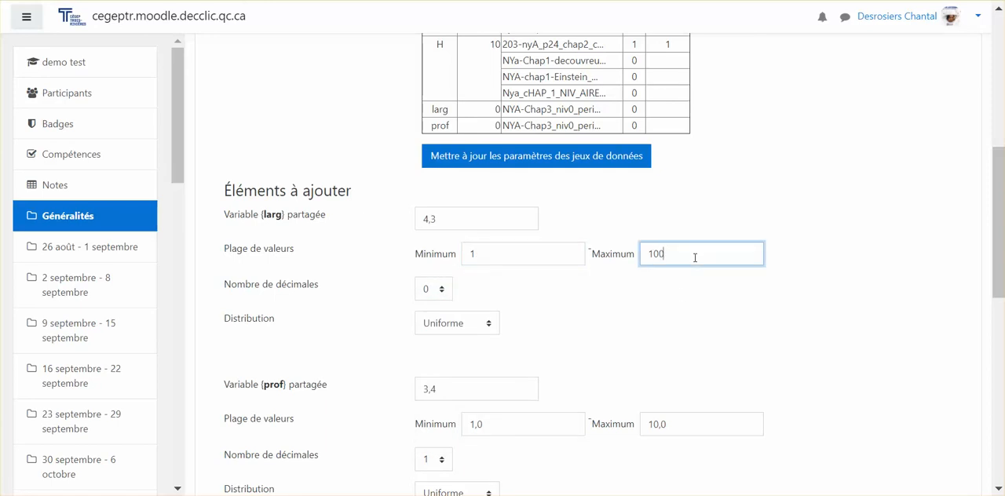
Step: Give the shared variable {prof} a value range from 1 to 100 with 0 decimals
scroll(534, 369, "down", 2)
left_click(456, 213)
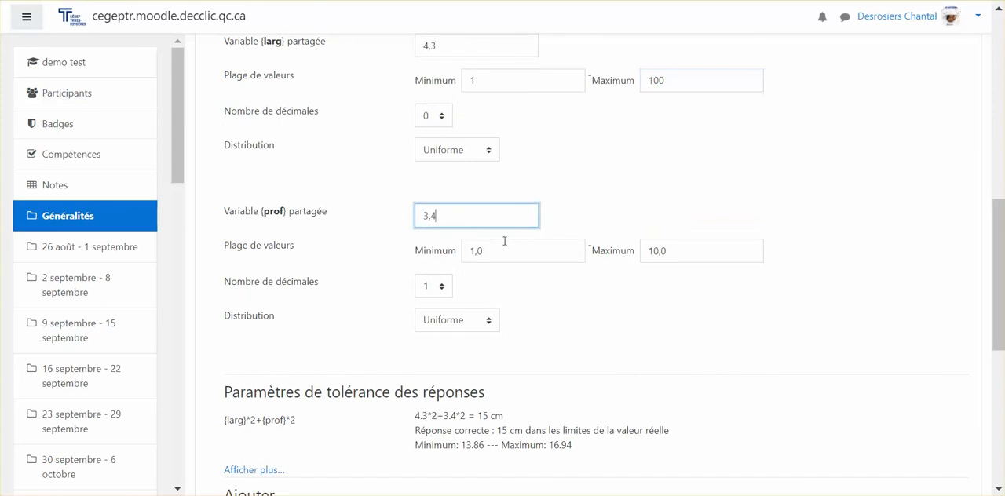
left_click(494, 252)
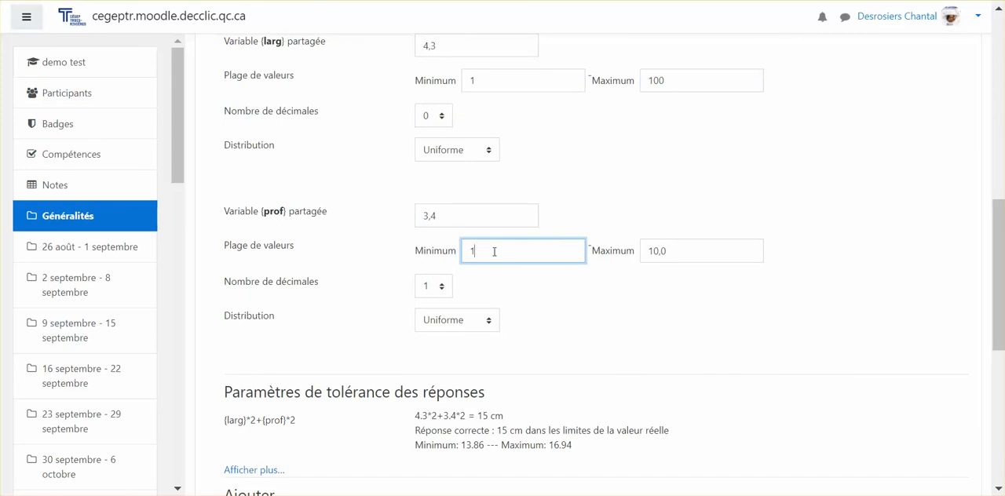
left_click(677, 250)
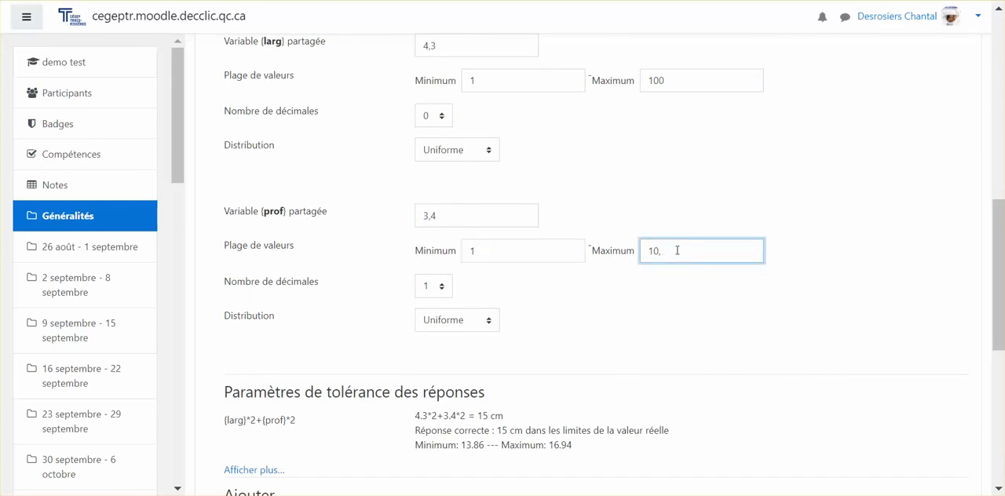
type("0")
right_click(677, 251)
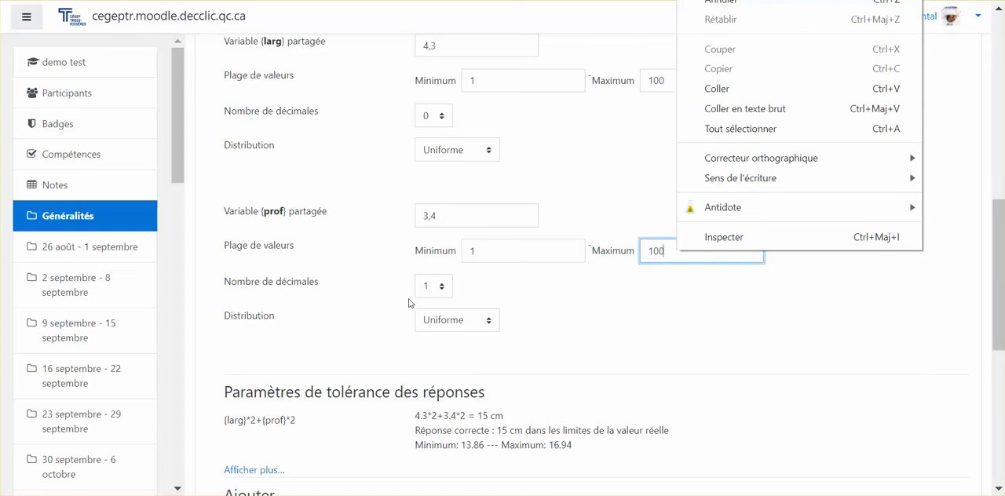
left_click(431, 287)
left_click(431, 304)
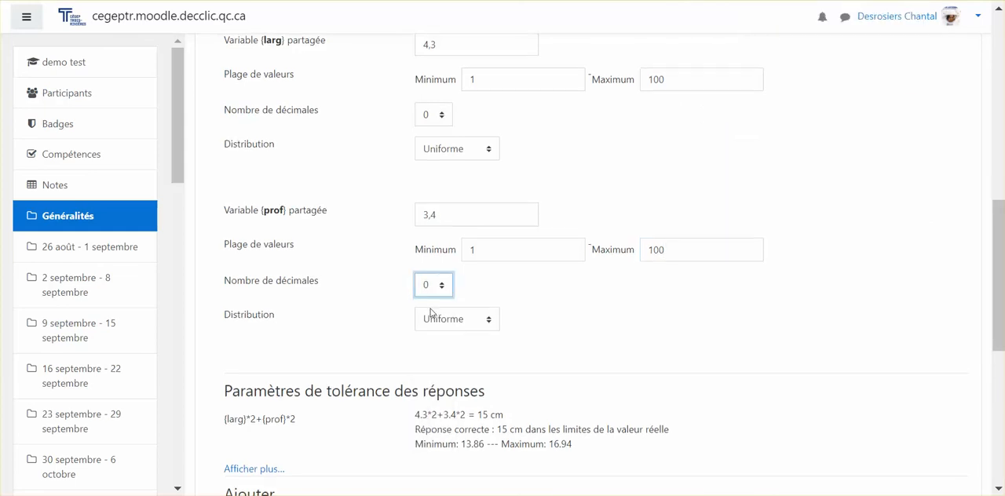
Step: Choose forced regeneration of non-shared variables only, get a new item to add, and check its {larg} and {prof} values
scroll(430, 313, "down", 2)
scroll(430, 313, "down", 1)
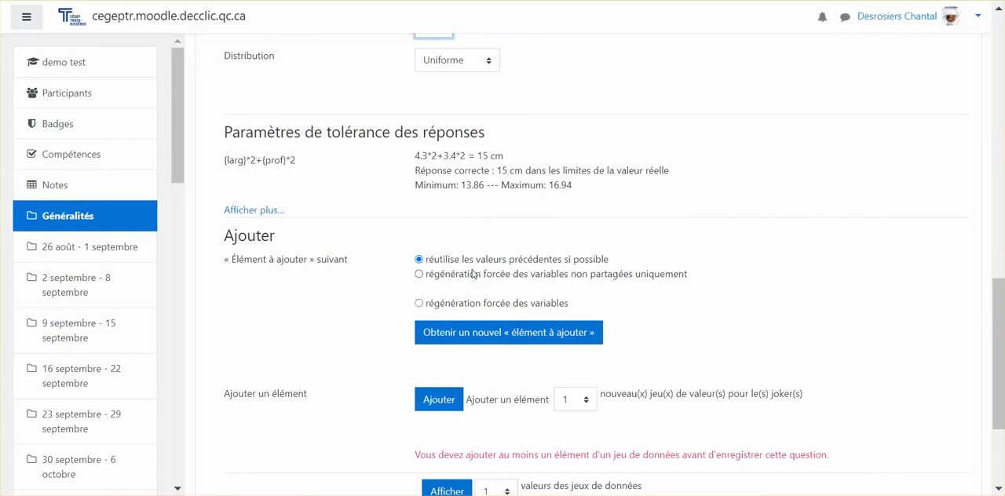
left_click(434, 277)
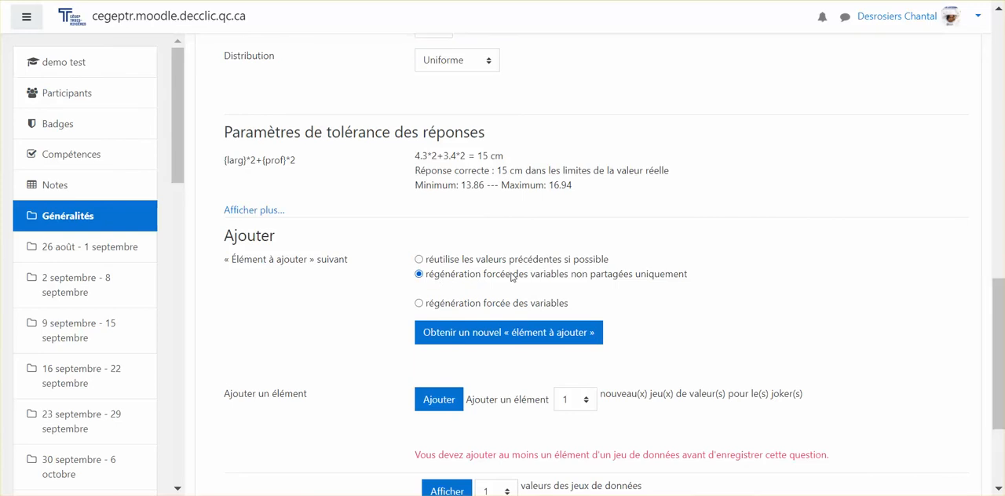
left_click(486, 336)
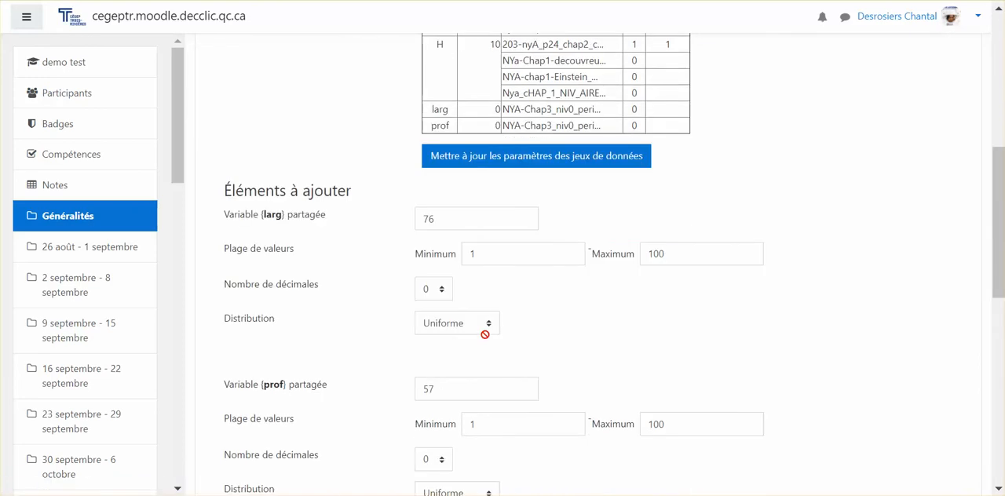
scroll(542, 226, "down", 3)
scroll(495, 147, "up", 3)
scroll(440, 228, "down", 2)
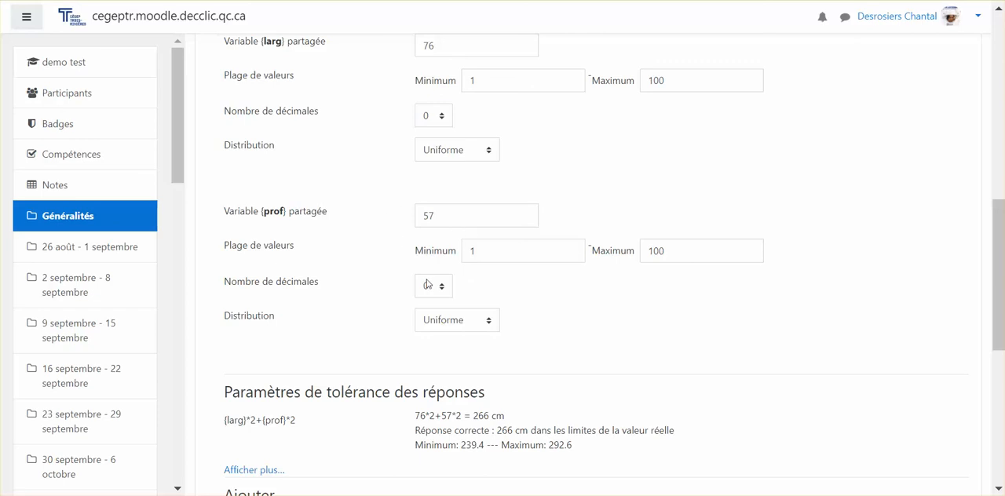
Step: Add 100 new sets of values for the wildcards
scroll(429, 283, "down", 3)
scroll(427, 277, "down", 2)
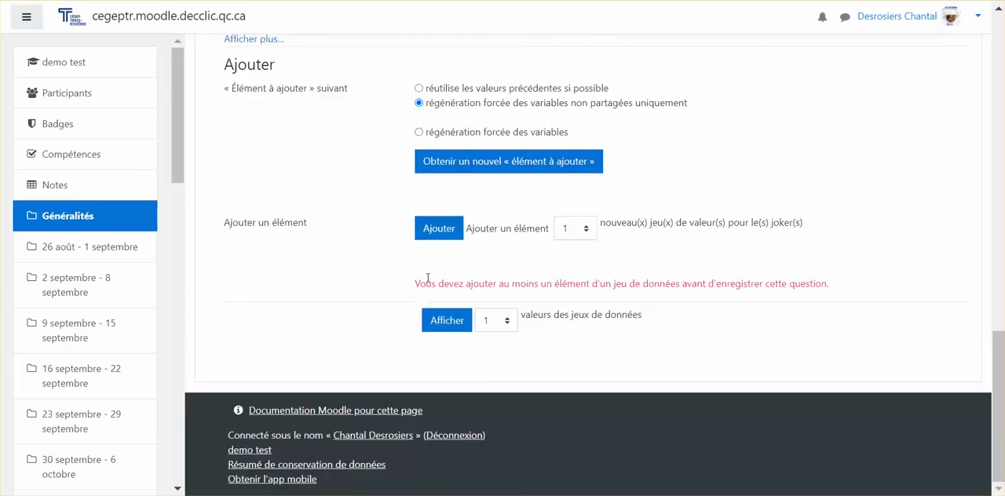
left_click(569, 232)
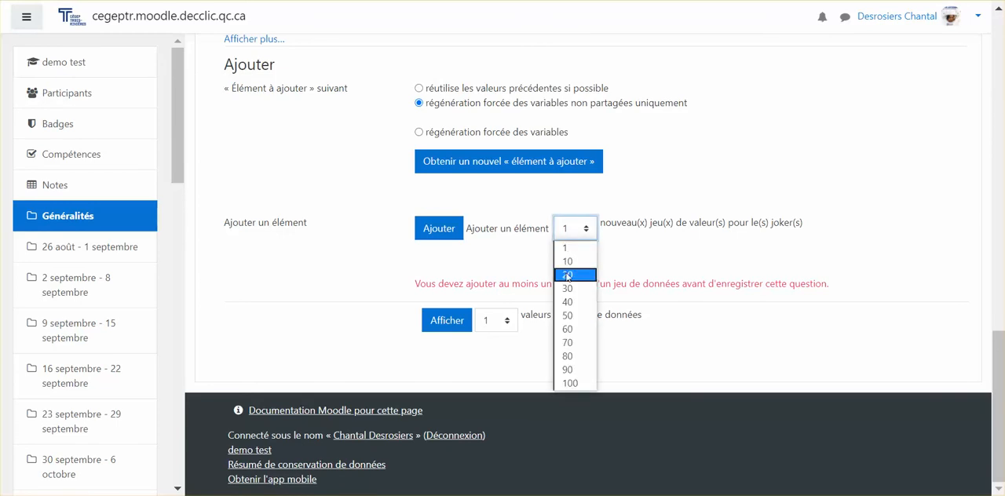
left_click(568, 384)
left_click(440, 230)
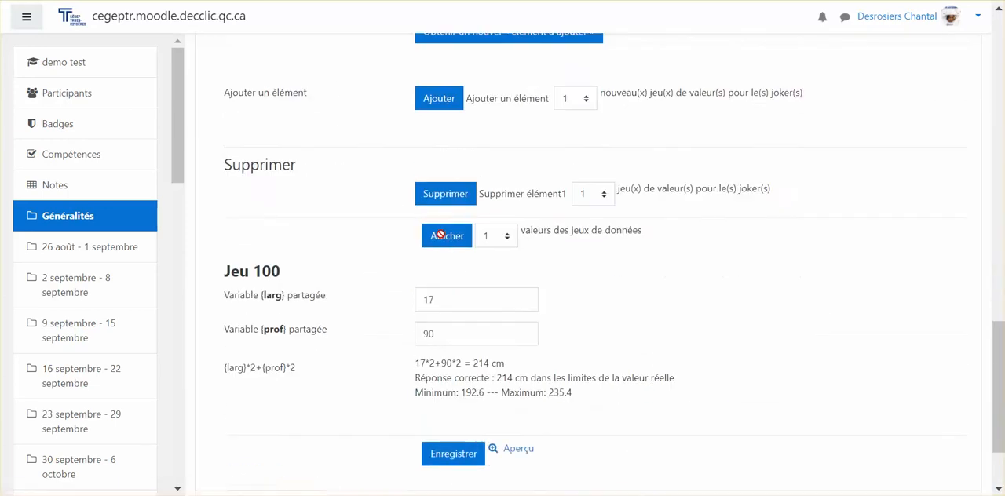
Step: Display 100 of the dataset value sets on the page
scroll(440, 233, "up", 2)
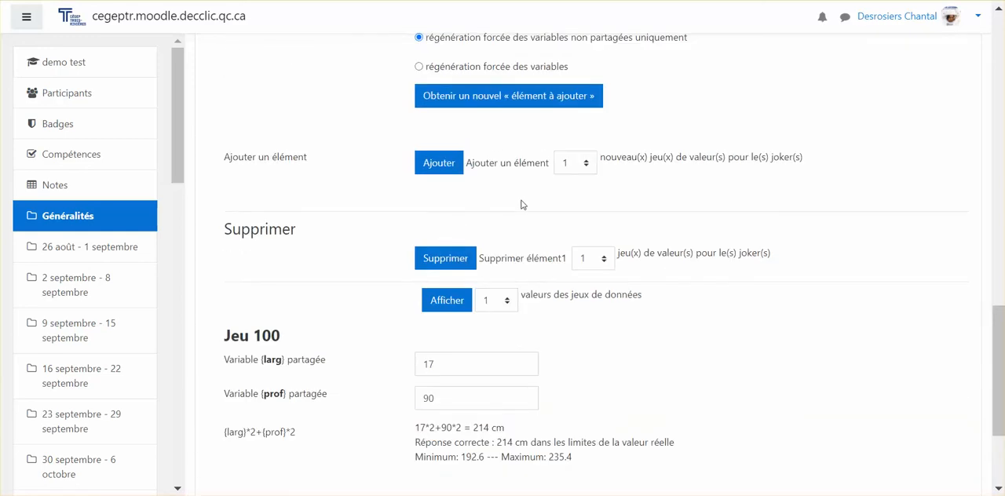
left_click(494, 301)
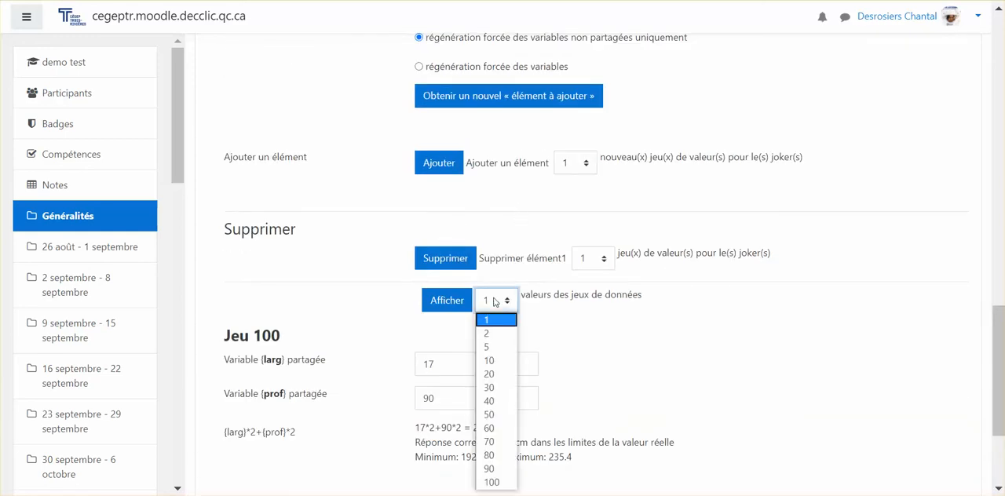
left_click(492, 484)
left_click(440, 300)
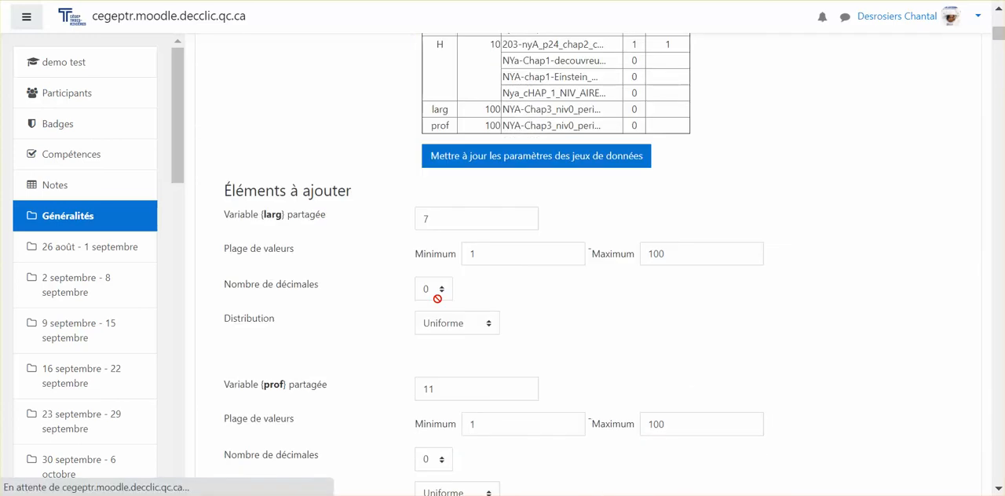
Step: Examine the {larg} and {prof} values and the calculated perimeter in the listed sets, from set 100 down to set 1
scroll(437, 299, "down", 10)
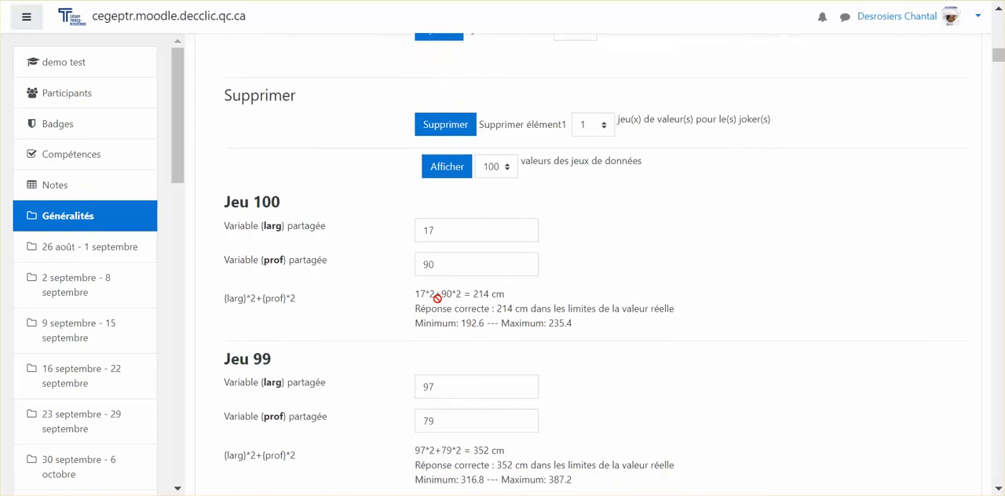
scroll(437, 299, "down", 9)
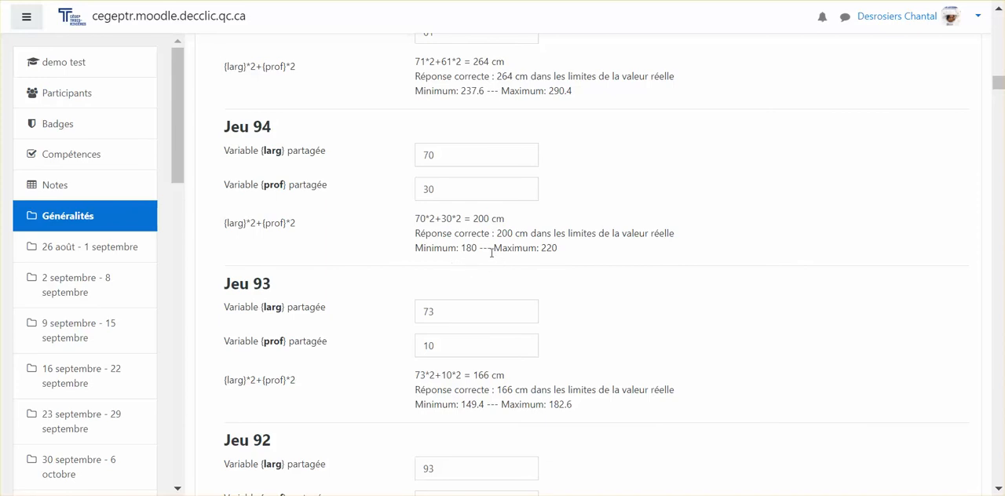
scroll(492, 253, "down", 12)
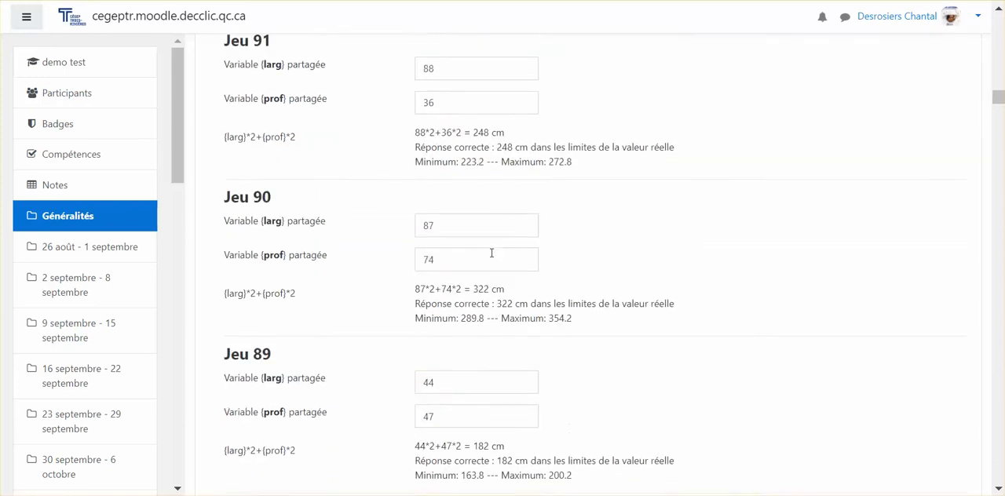
scroll(491, 252, "down", 20)
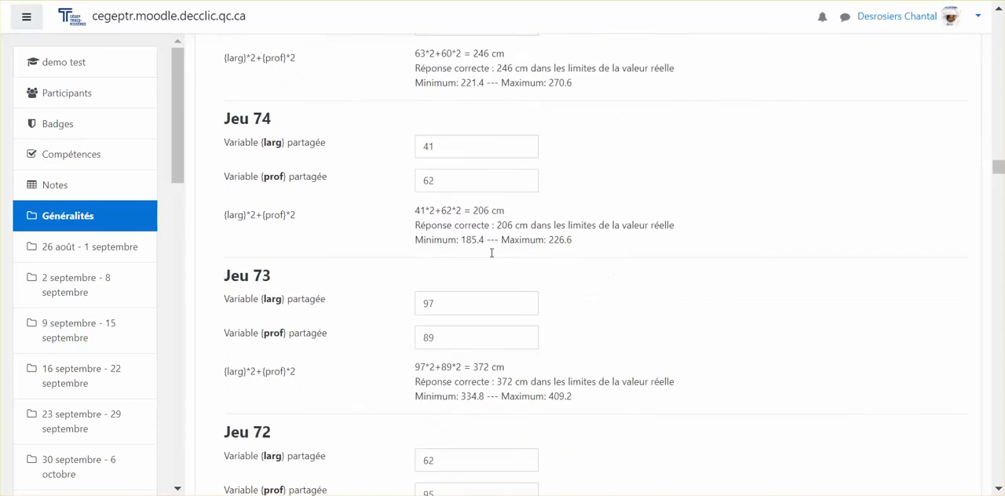
scroll(492, 252, "down", 20)
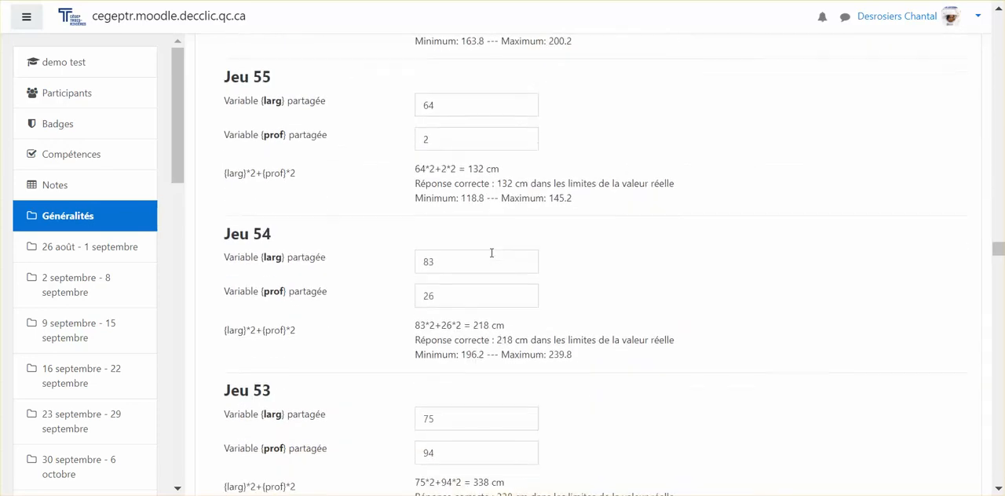
scroll(492, 252, "down", 20)
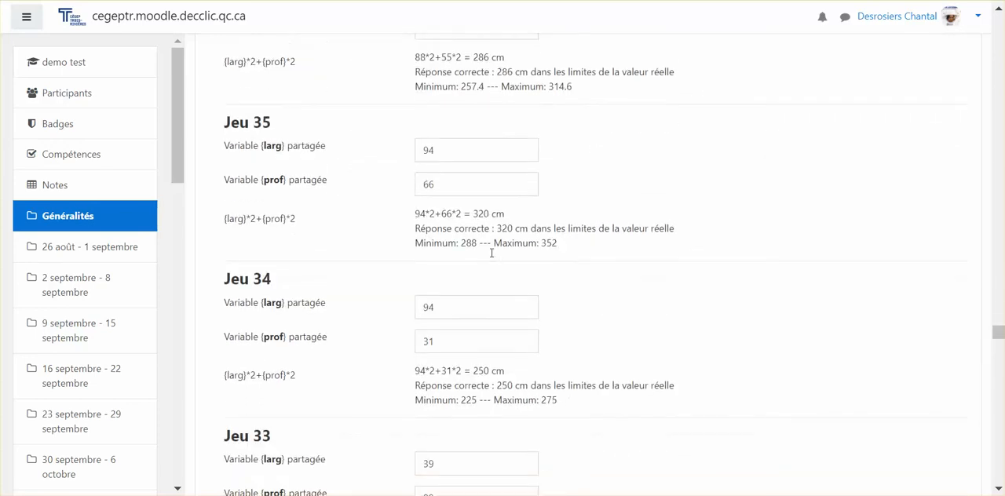
scroll(492, 252, "down", 20)
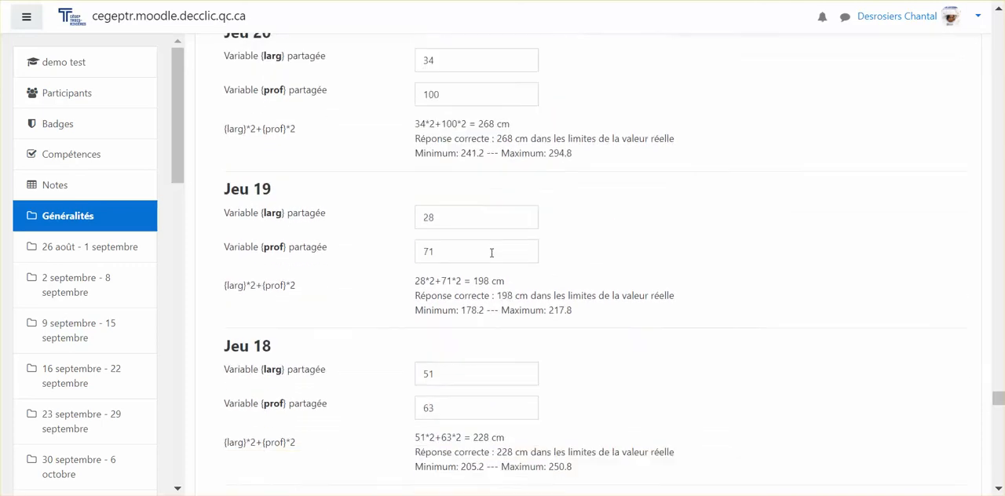
scroll(492, 253, "down", 20)
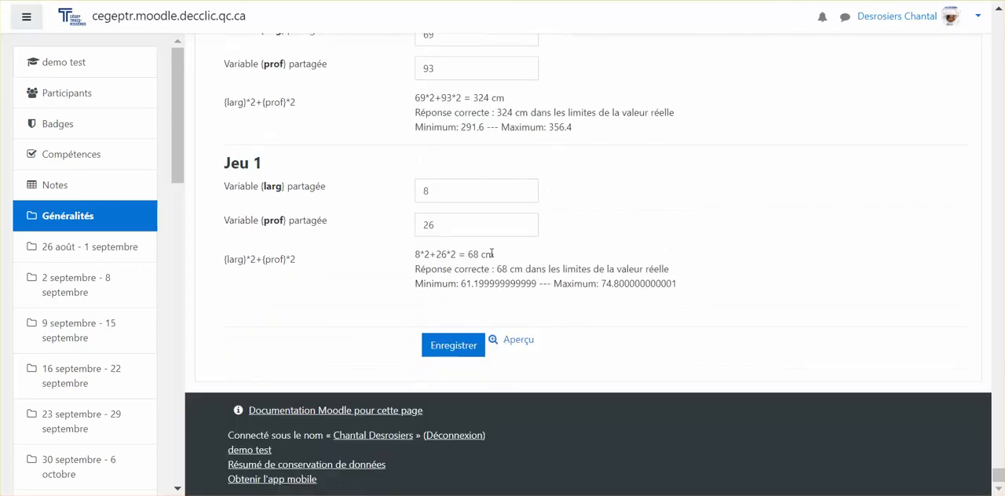
Step: Save the calculated question and move NYA-Chap3_niv0_perimetre_rectangle_cm_unité to the first position in the quiz
left_click(443, 351)
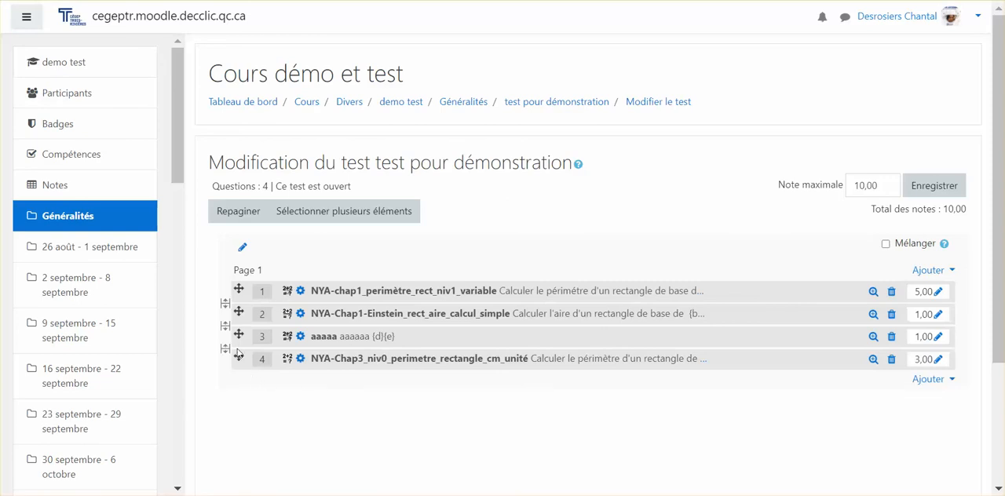
left_click_drag(238, 357, 240, 289)
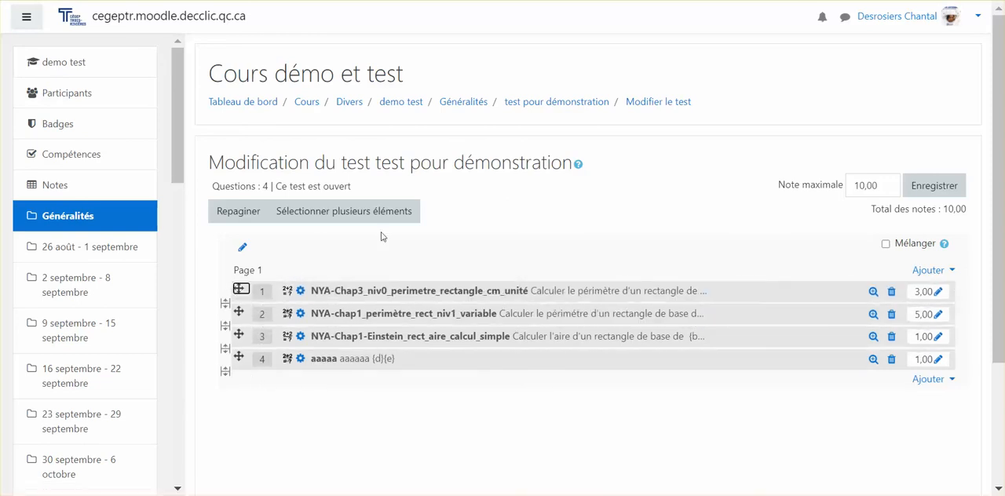
Step: Start an attempt of the quiz "test pour démonstration" and answer question 1 with 166 cm
left_click(526, 104)
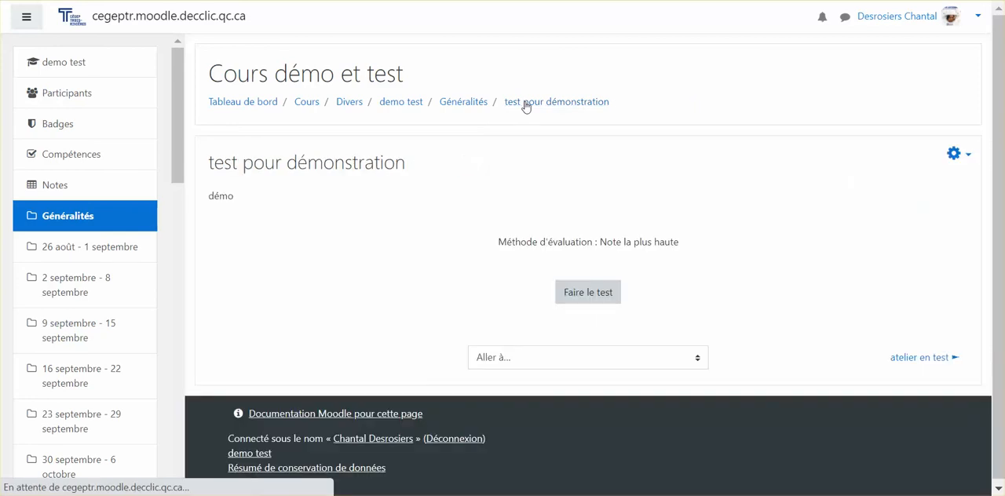
left_click(592, 292)
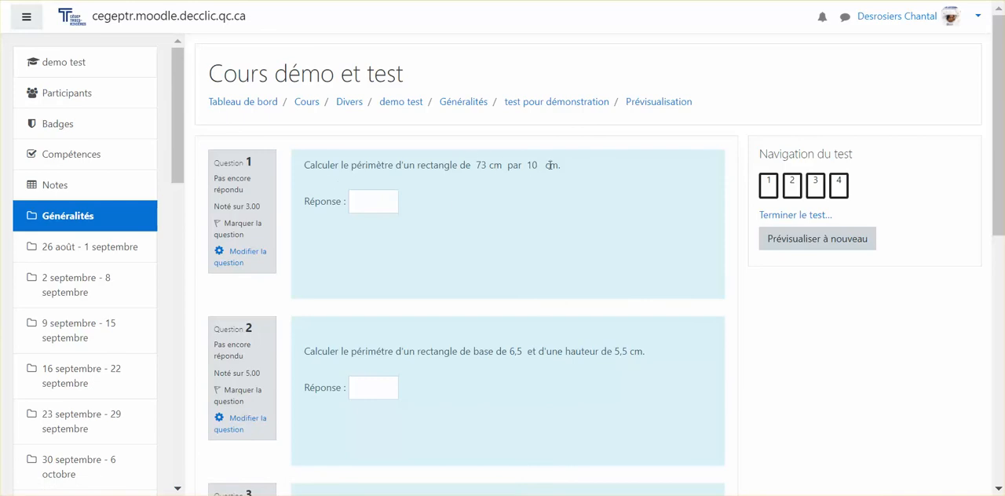
left_click(368, 199)
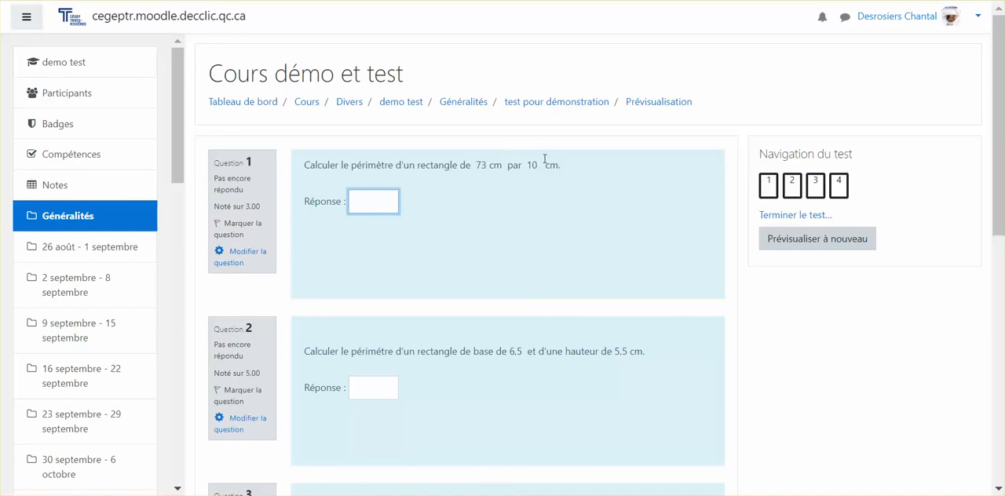
type("166 cm")
Step: Finish the quiz attempt and submit all answers for grading, confirming the submission
scroll(418, 226, "down", 1)
scroll(676, 231, "down", 5)
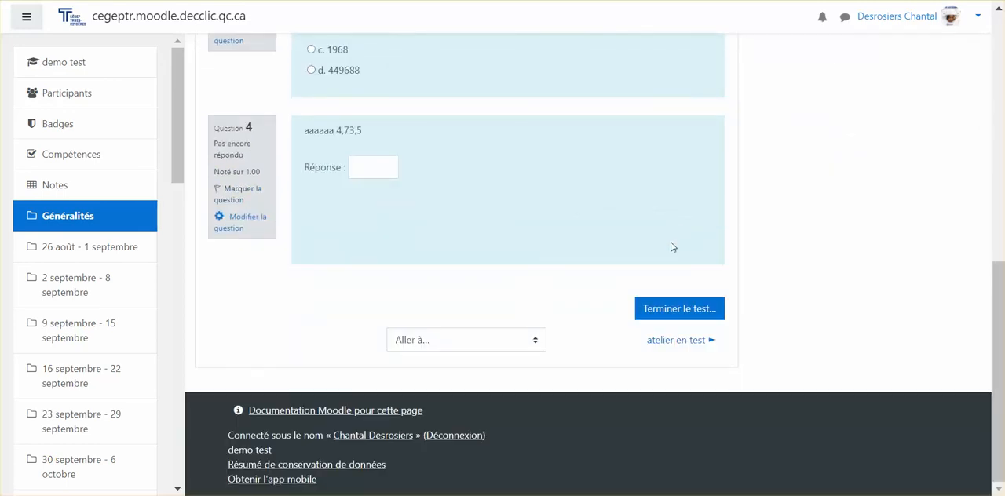
left_click(664, 308)
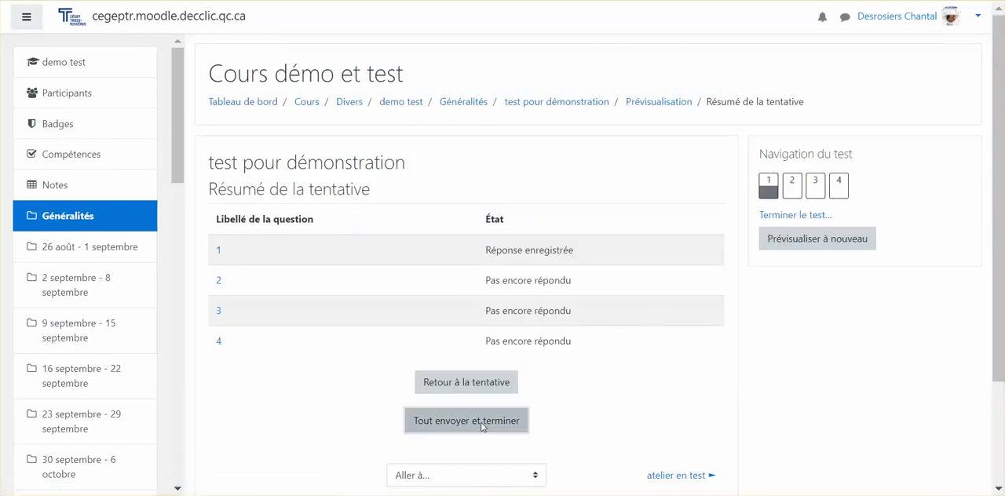
left_click(480, 422)
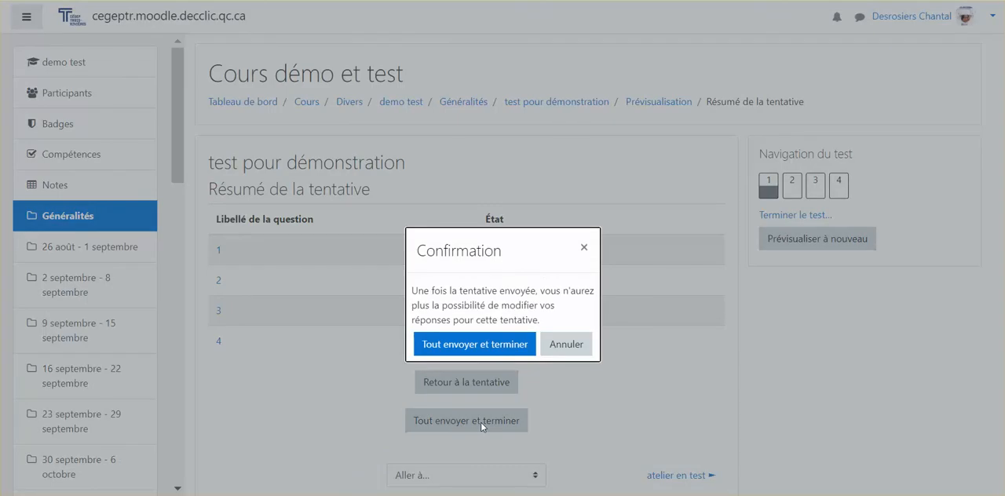
left_click(476, 347)
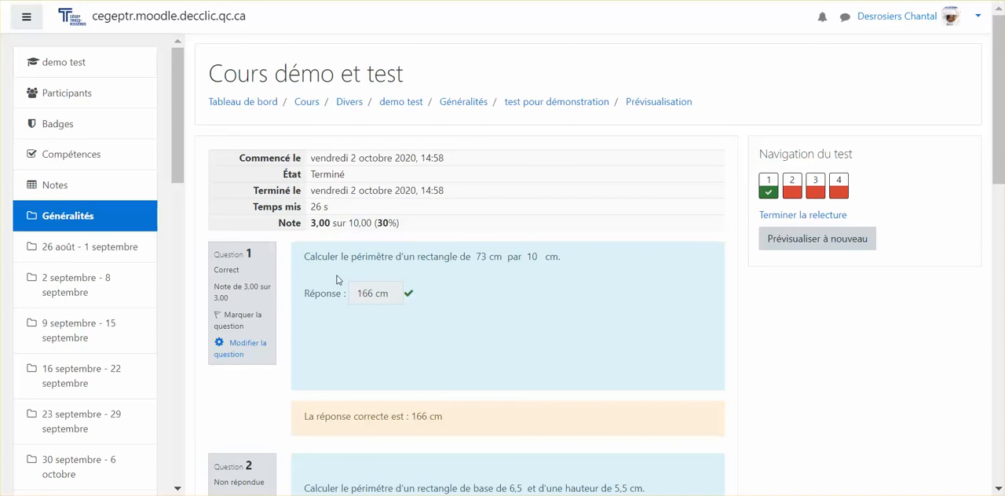
Step: Start another attempt of the quiz "test pour démonstration" and answer question 1 with 206, without a unit
left_click(544, 103)
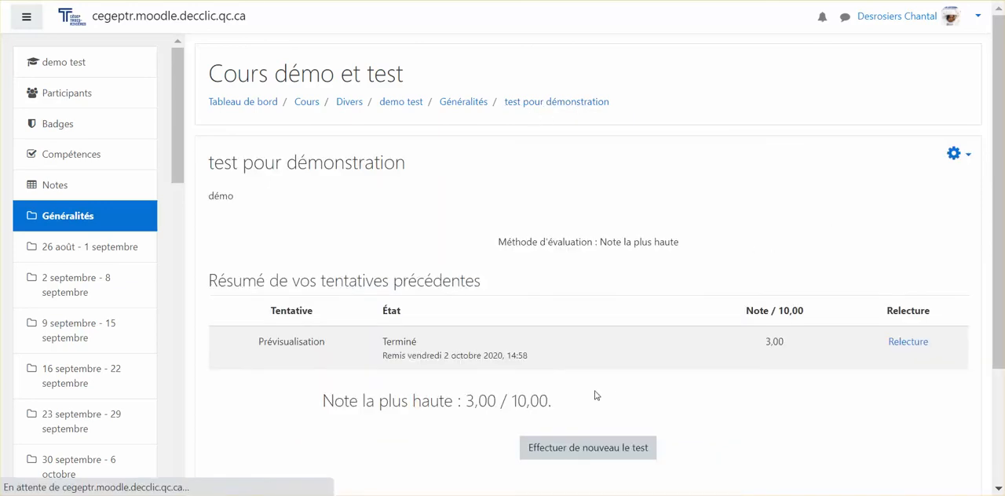
left_click(579, 451)
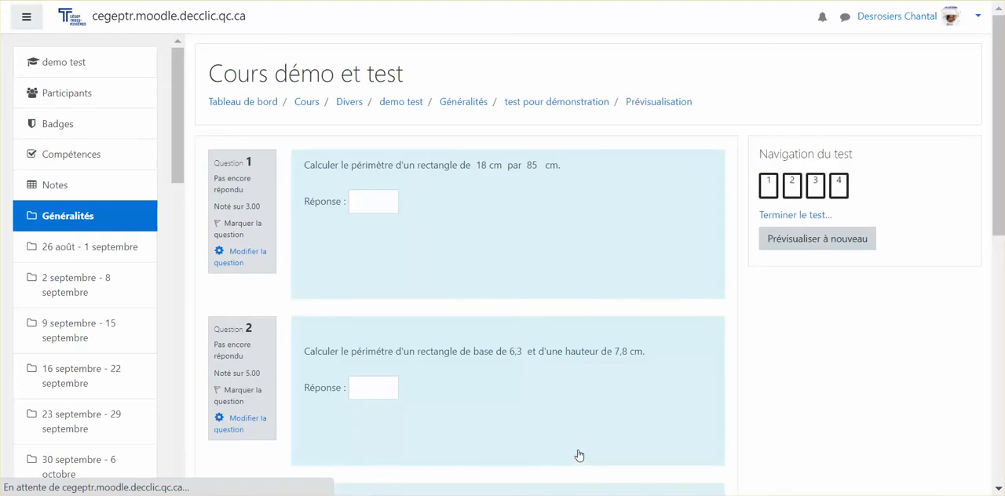
left_click(379, 203)
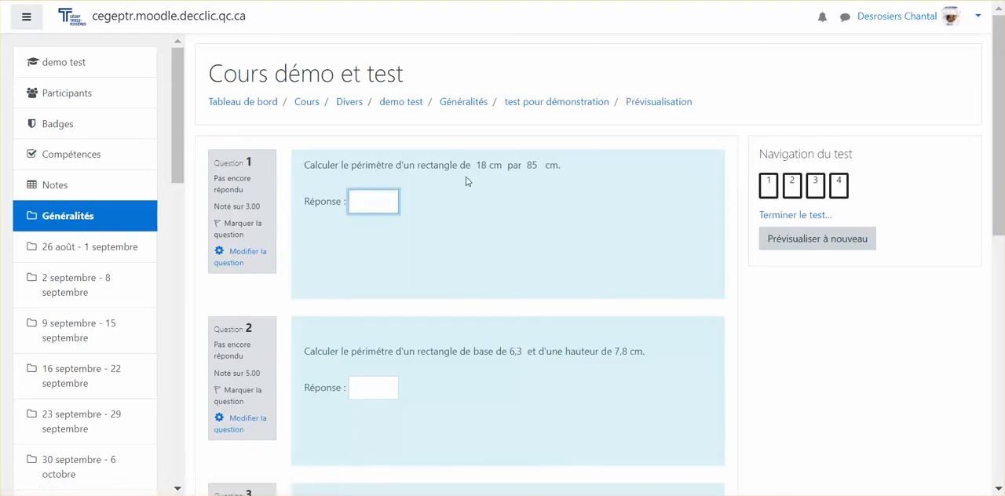
left_click(487, 163)
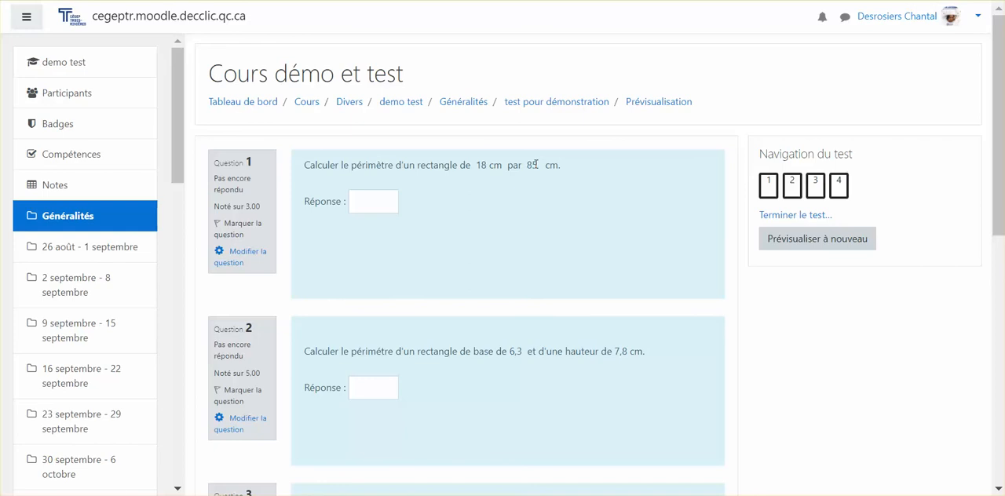
left_click(366, 206)
type("206")
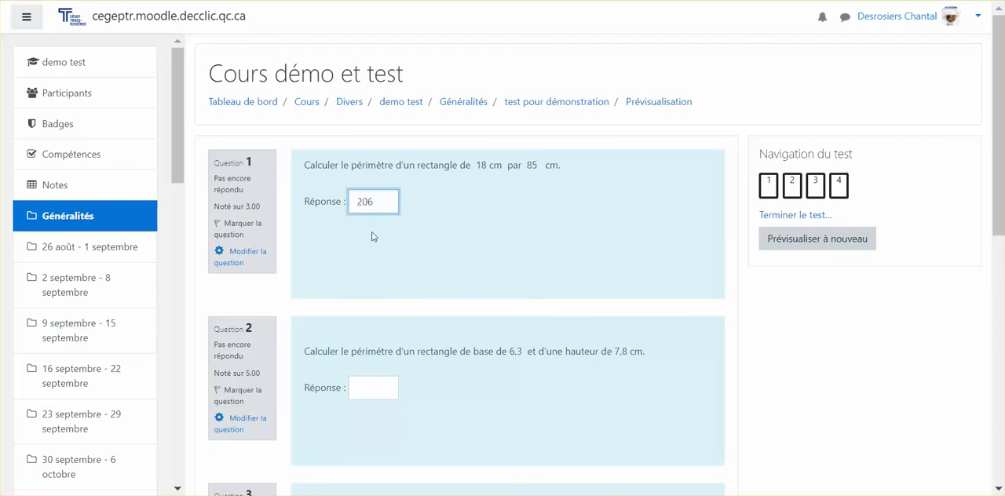
Step: End the second quiz attempt and submit its unit-less answer for grading, confirming the submission
scroll(373, 237, "down", 4)
scroll(373, 237, "down", 3)
left_click(693, 306)
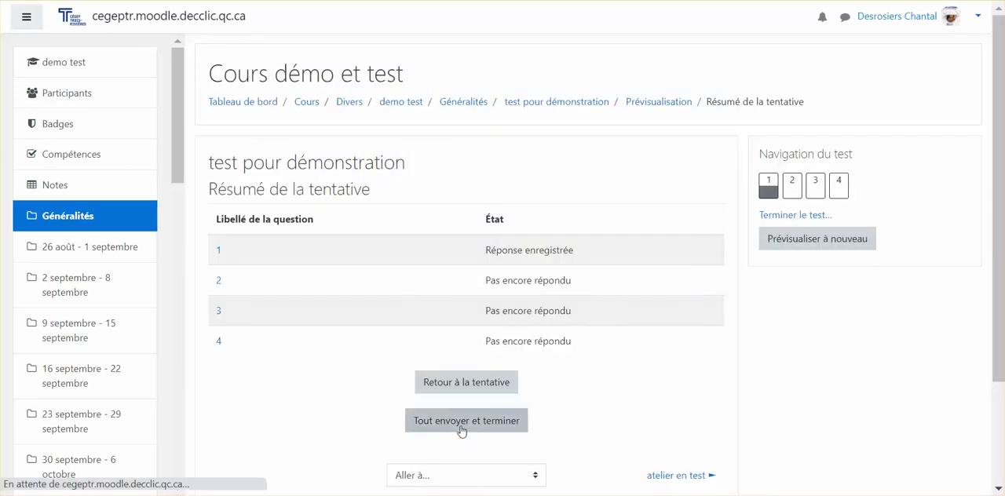
left_click(462, 424)
left_click(472, 344)
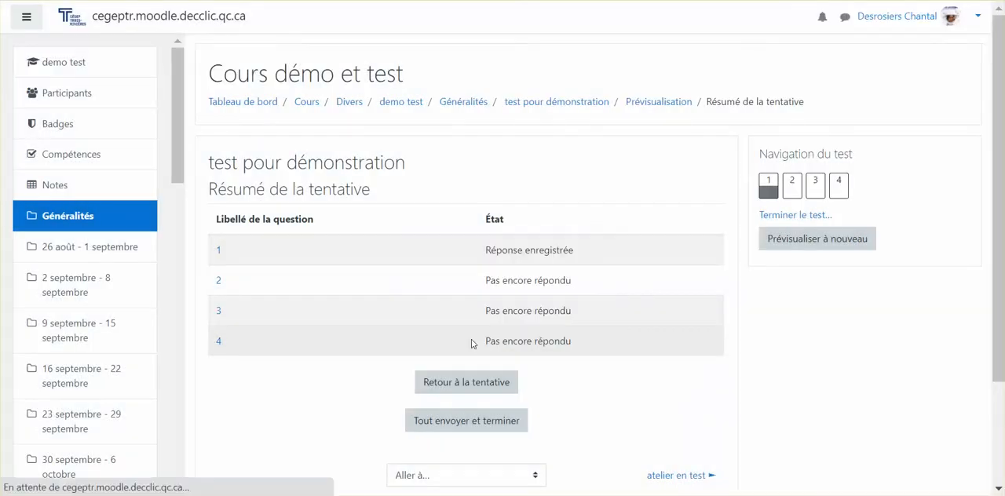